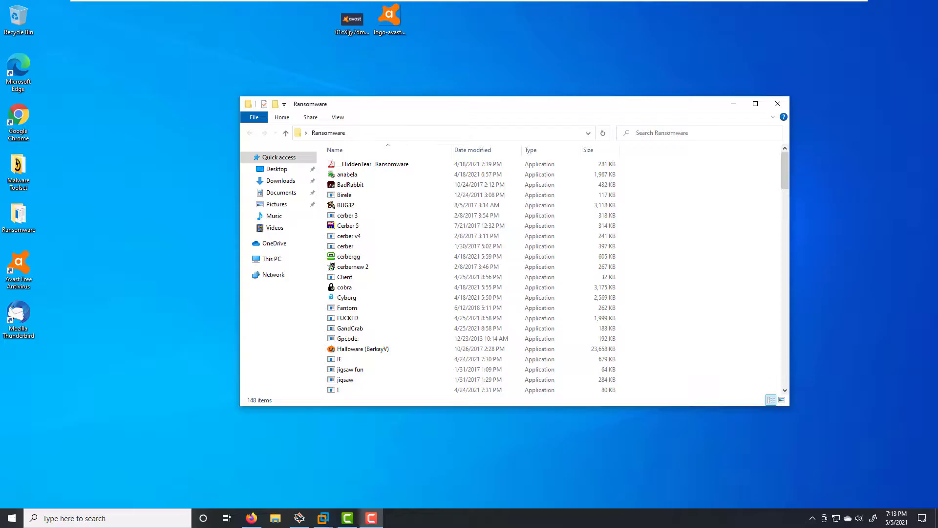
drag(786, 172, 798, 149)
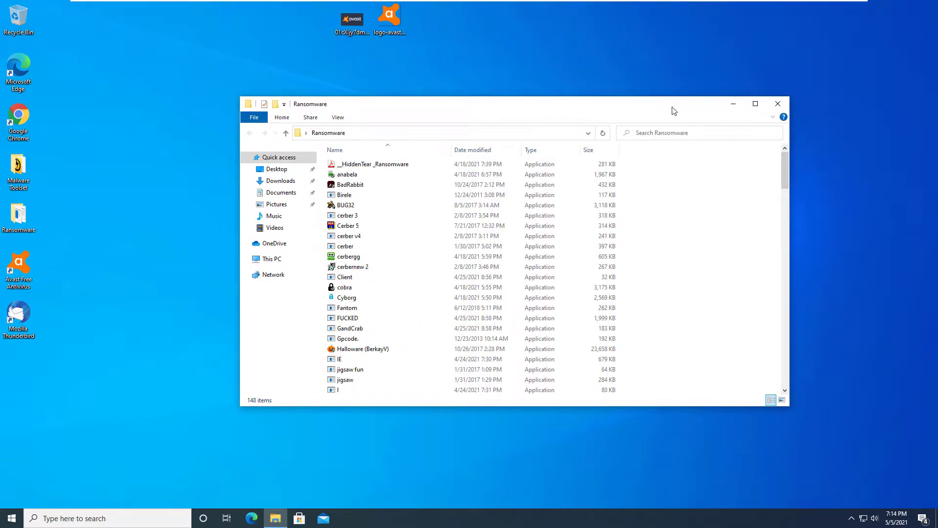
drag(673, 110, 659, 107)
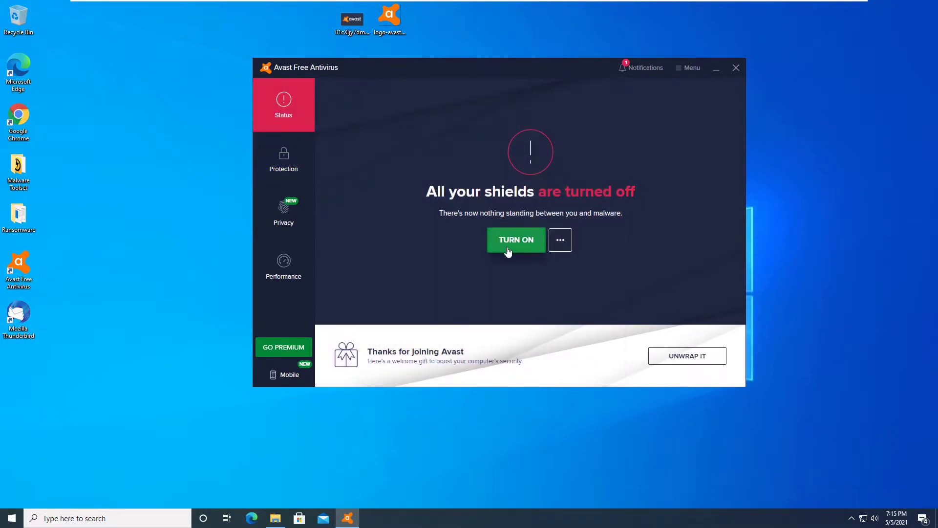
Turn on all Avast shields and open the Ransomware Shield page with its list of protected folders.
click(299, 164)
click(579, 345)
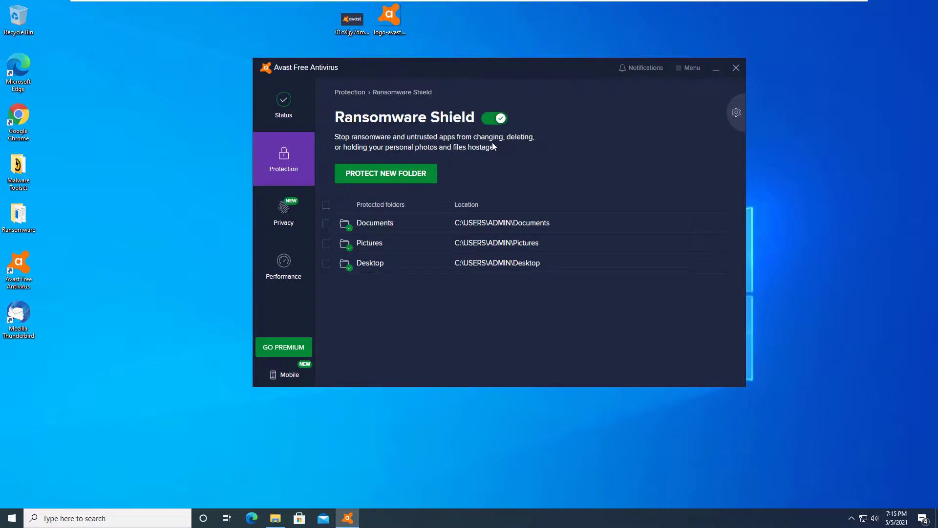
drag(467, 73, 465, 86)
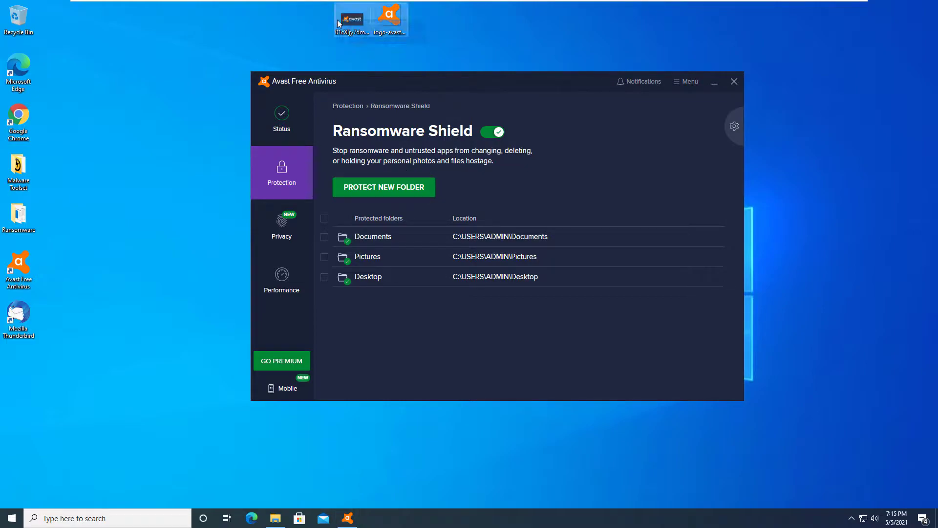
Examine the contents of the protected Documents folder, then close the folder window.
click(286, 522)
click(275, 189)
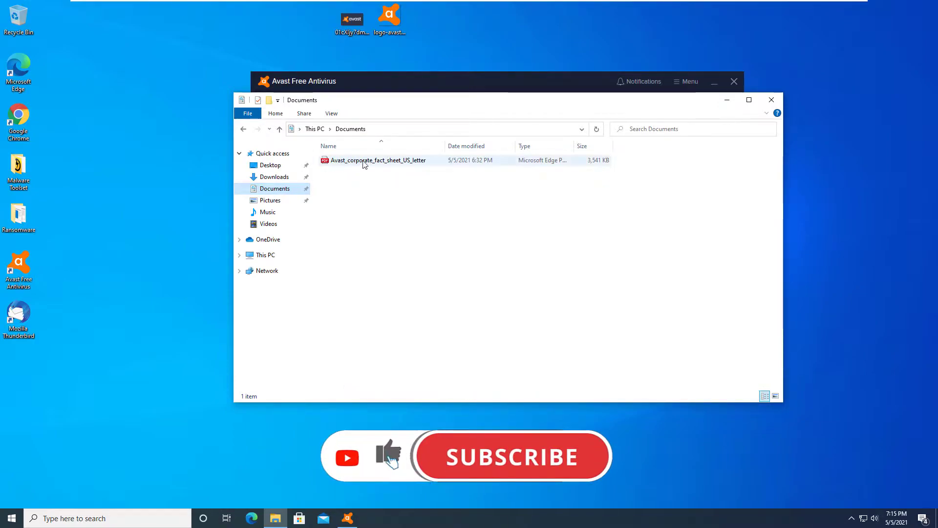
drag(383, 174, 386, 203)
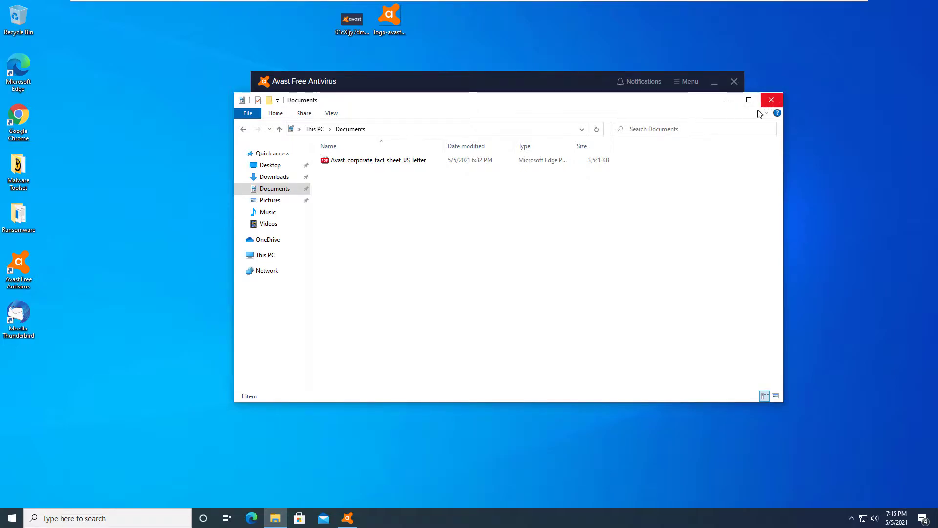
click(771, 100)
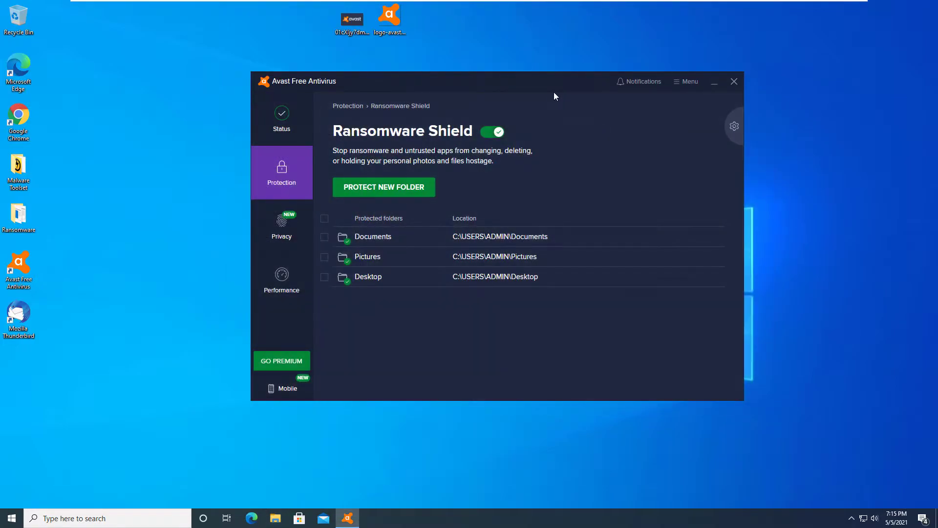
Return to the antivirus status overview and dismiss the Smart Scan welcome tip.
drag(553, 92, 576, 93)
click(301, 130)
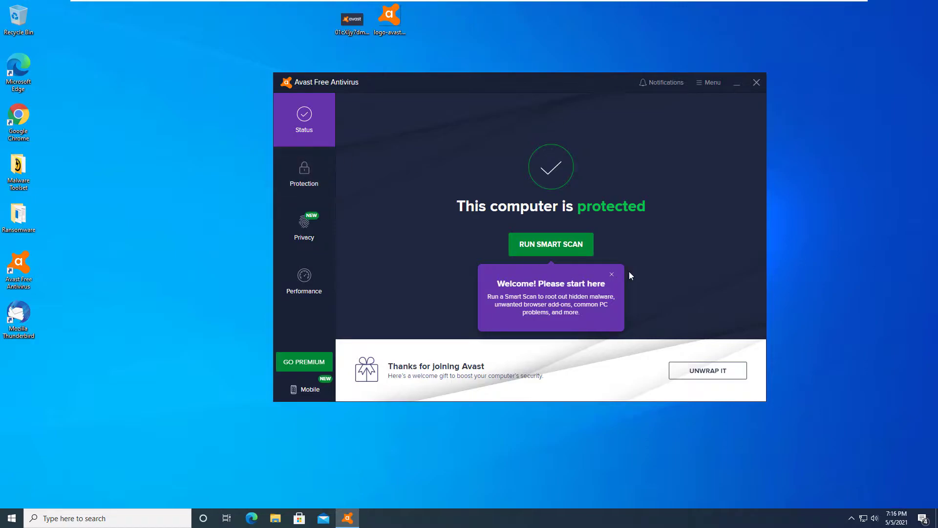
click(612, 276)
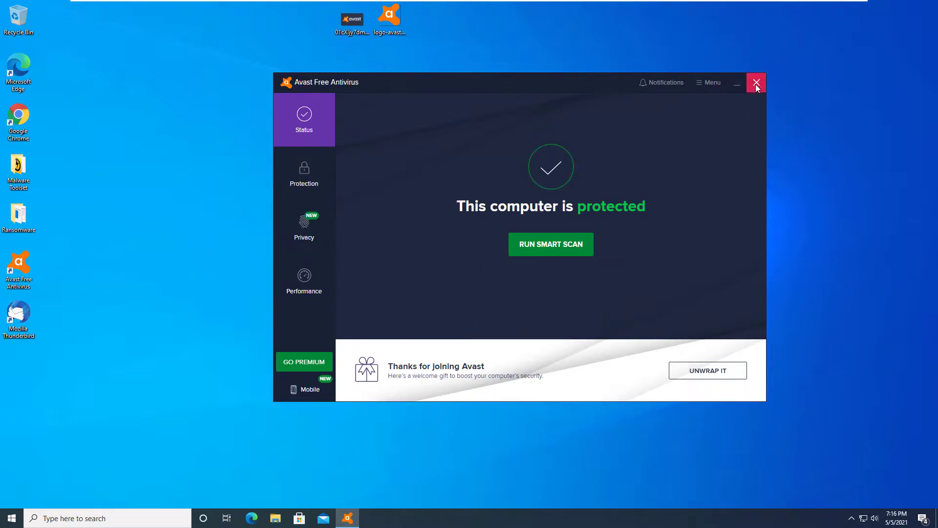
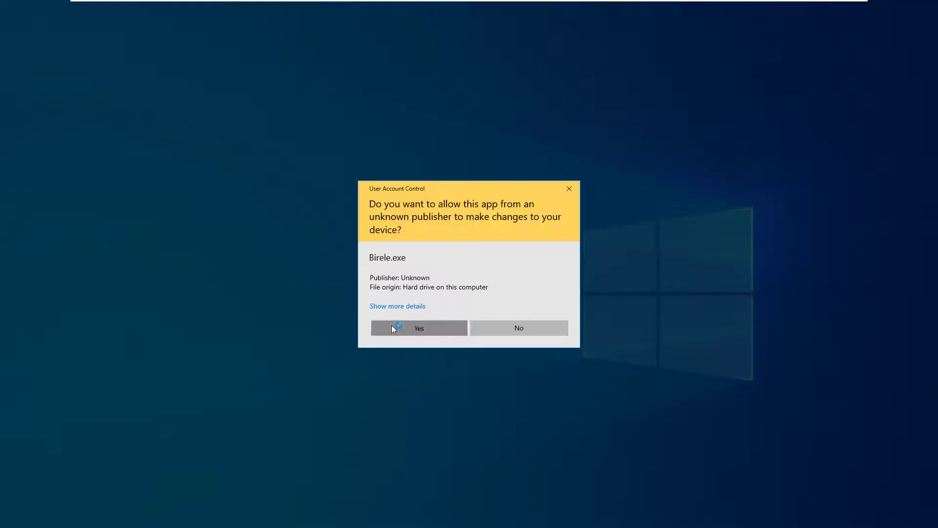
Run the Birele, BUG32, cerber 3, Cerber 5, cerber v4 and cerber samples from the Ransomware folder.
click(393, 329)
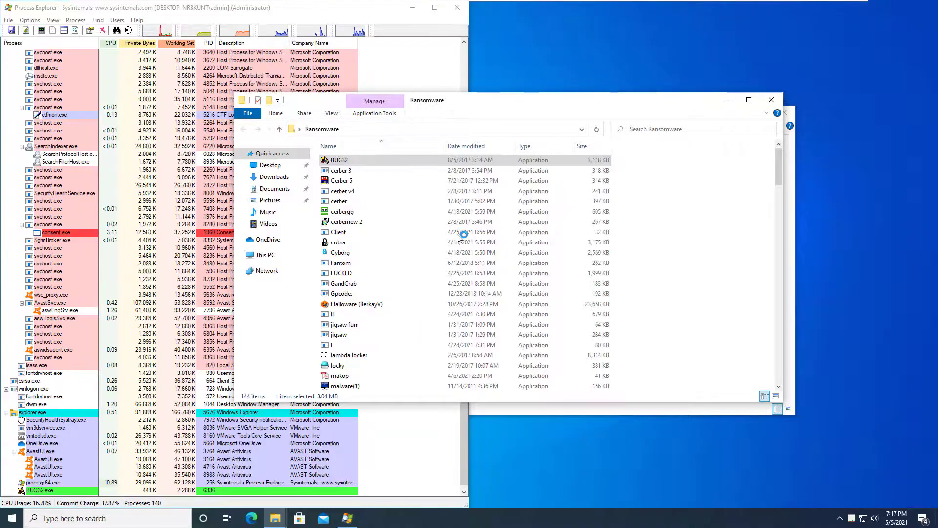
right_click(559, 159)
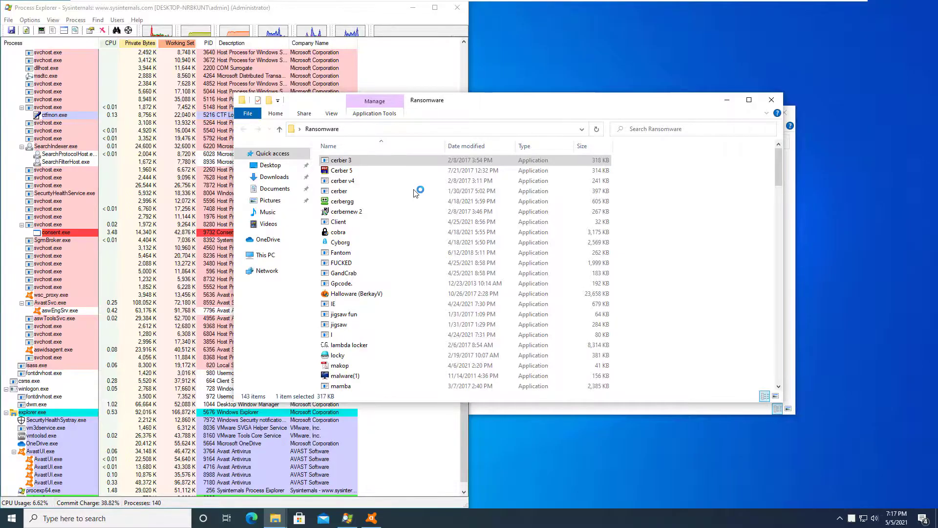
click(593, 254)
double_click(361, 159)
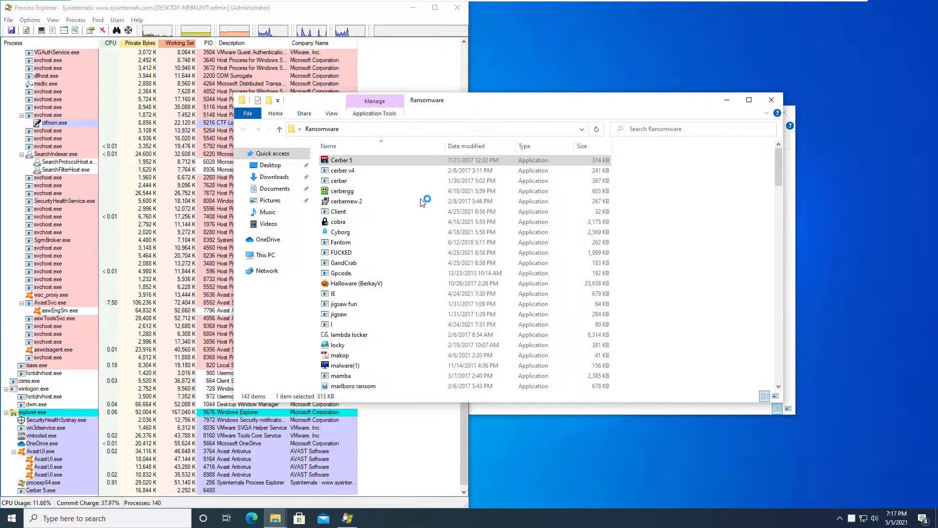
key(Return)
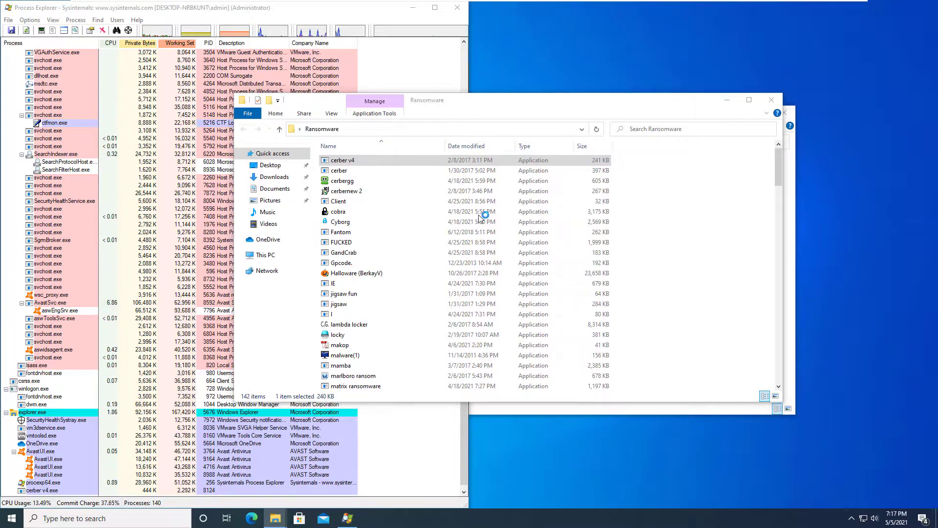
key(Return)
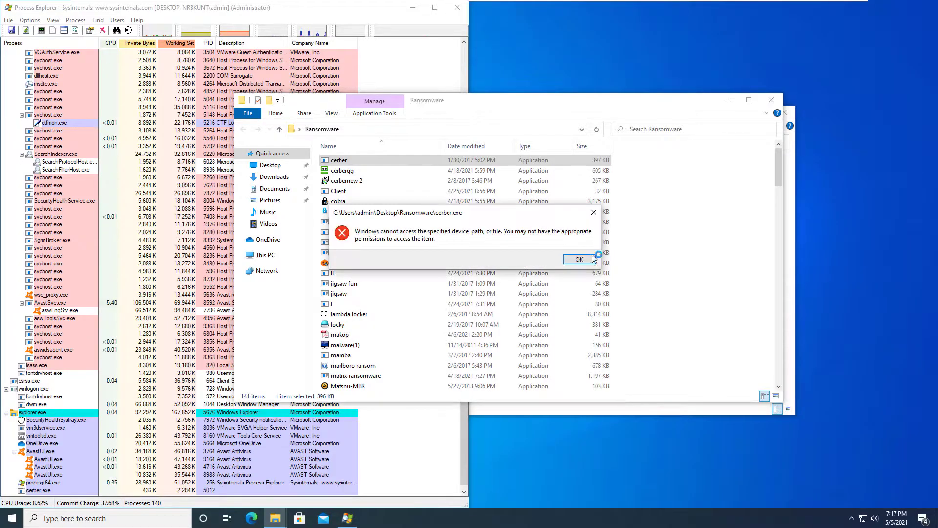
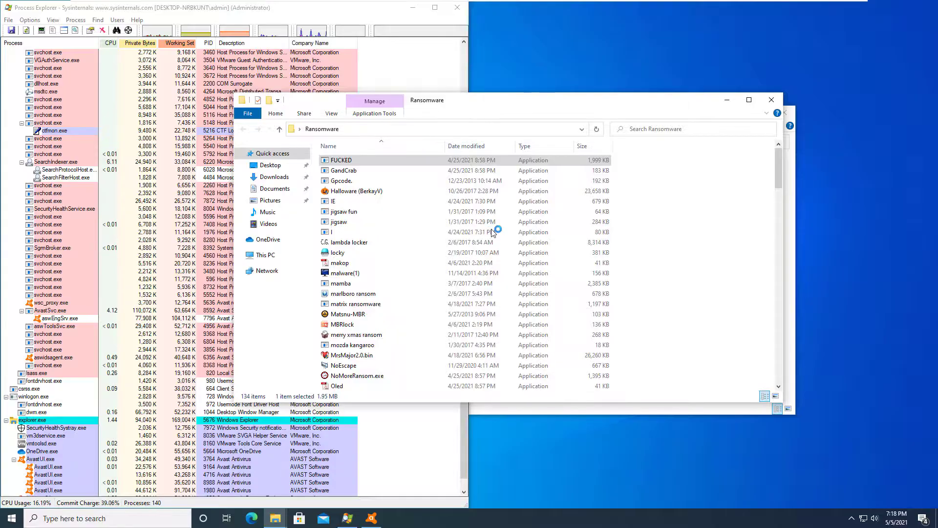
Run the FUCKED, GandCrab, jigsaw and marlboro ransom samples from the Ransomware folder.
key(Return)
key(Return)
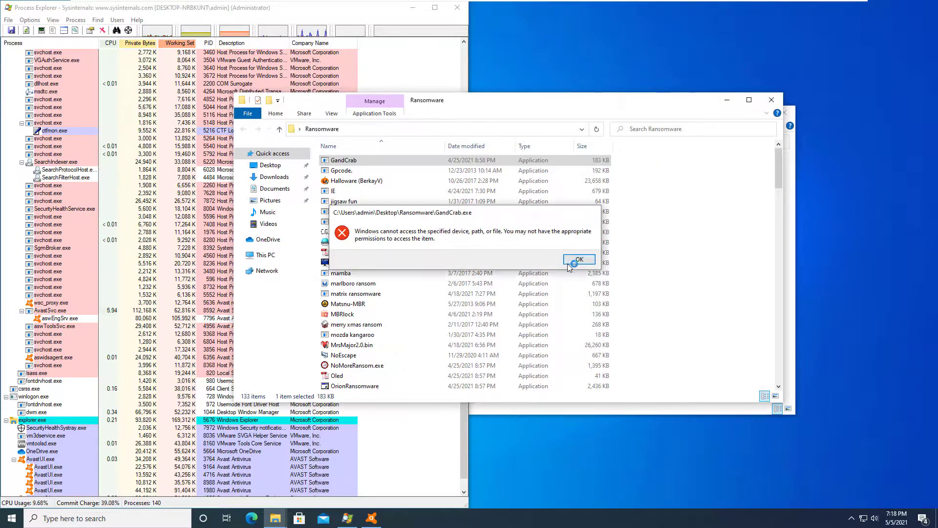
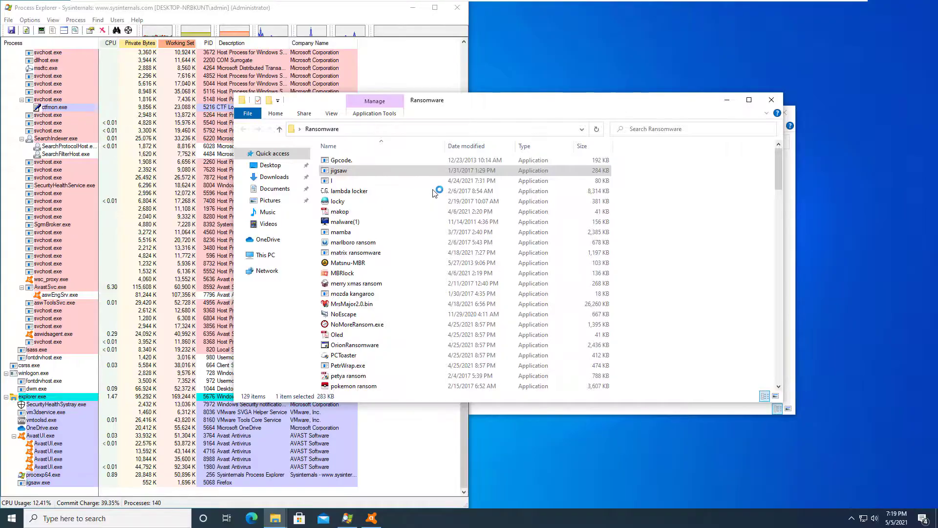
click(467, 315)
shift+click(554, 211)
key(Return)
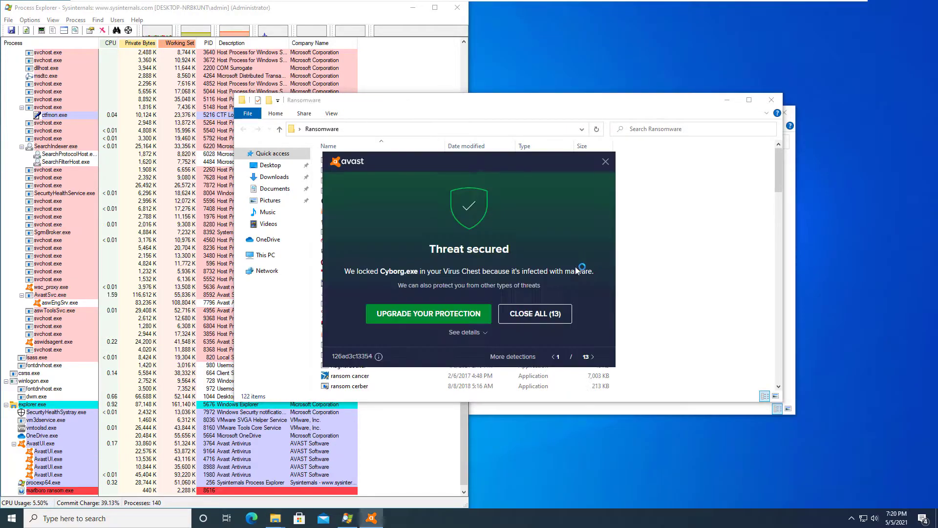
Run the matrix ransomware, Matsnu-MBR, MBRlock and merry xmas ransom samples, dismissing the access error.
right_click(468, 192)
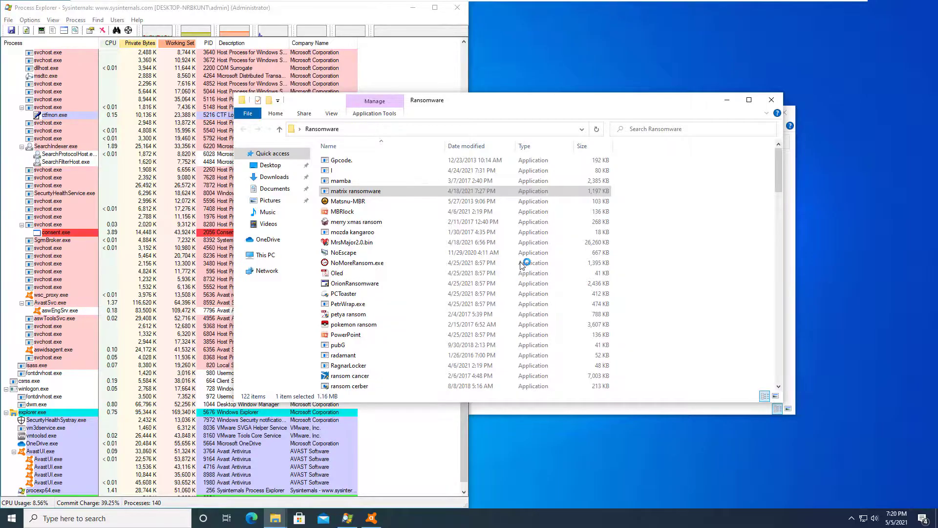
right_click(481, 190)
click(501, 195)
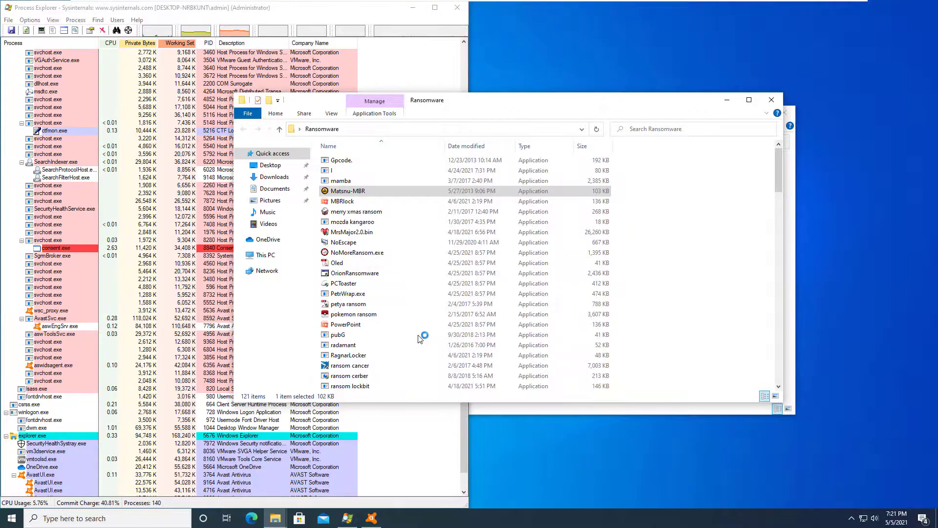
click(368, 200)
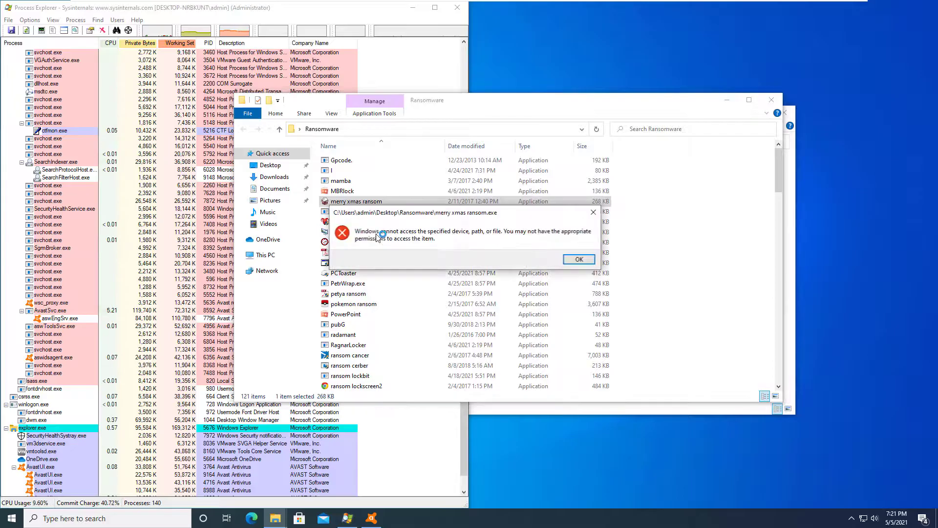
click(574, 256)
double_click(371, 201)
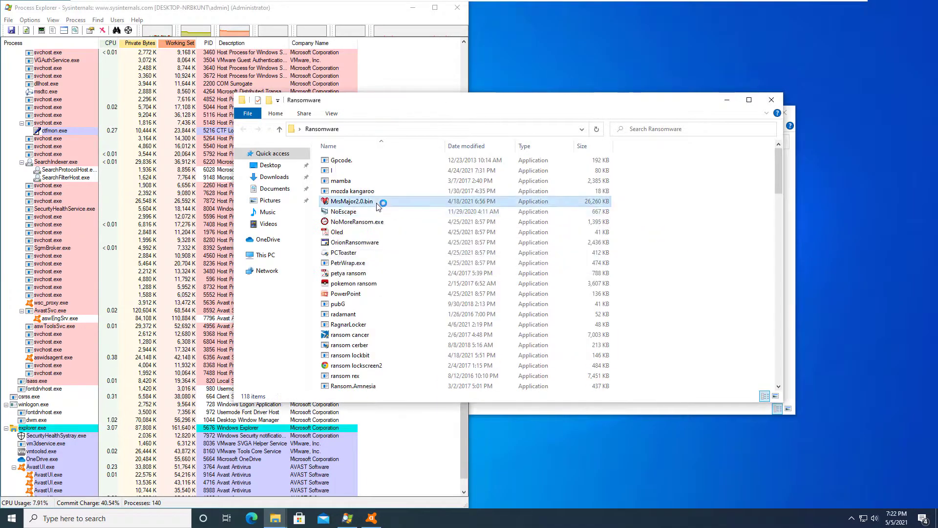
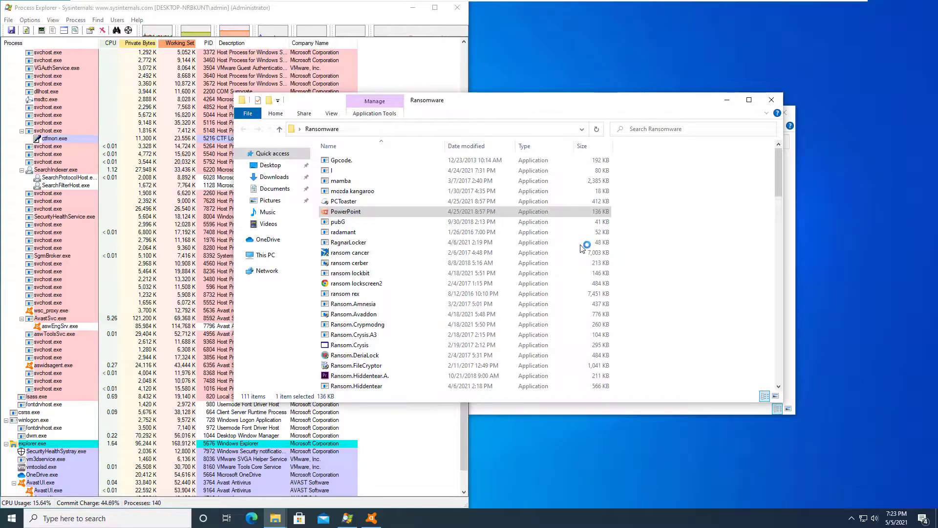
Run the PowerPoint, pubG and ransom cancer samples from the Ransomware folder.
click(580, 200)
click(434, 326)
key(Return)
double_click(426, 242)
click(448, 235)
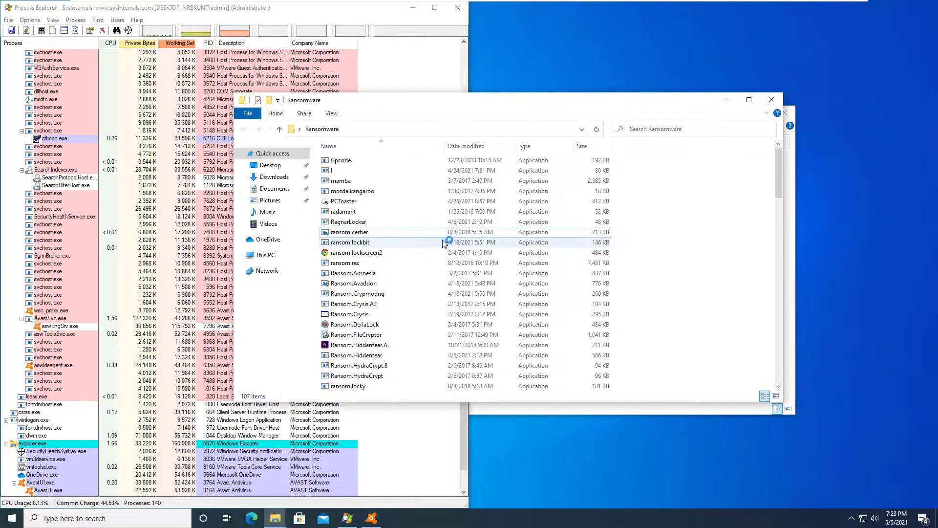
Run the ransom cerber and ransom lockbit samples, allowing their elevation requests and dismissing the error dialog.
key(Return)
key(Down)
key(Return)
key(alt+y)
click(579, 259)
right_click(572, 234)
click(602, 238)
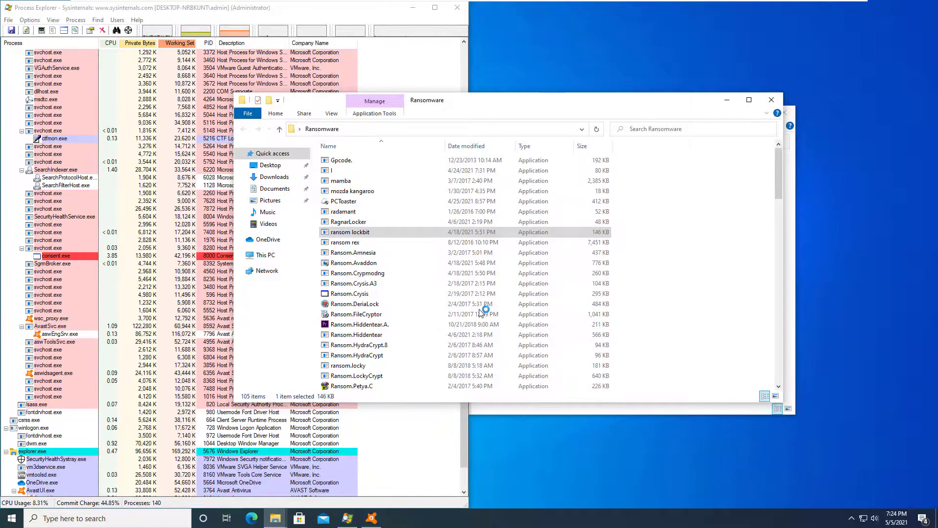
key(Return)
Run the Ransom.DeriaLock, Ransom.Hiddentear and Ransom.HydraCrypt.8 samples, closing the access error after each attempt.
click(369, 293)
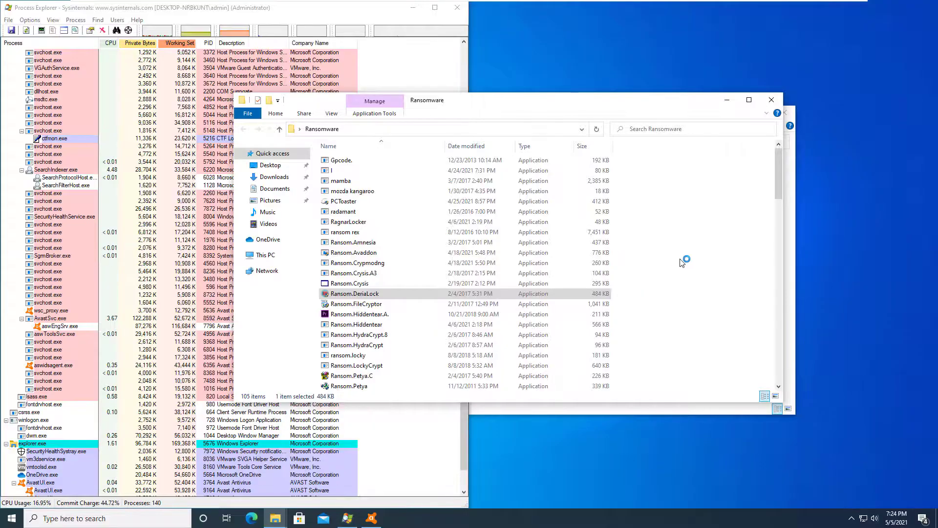
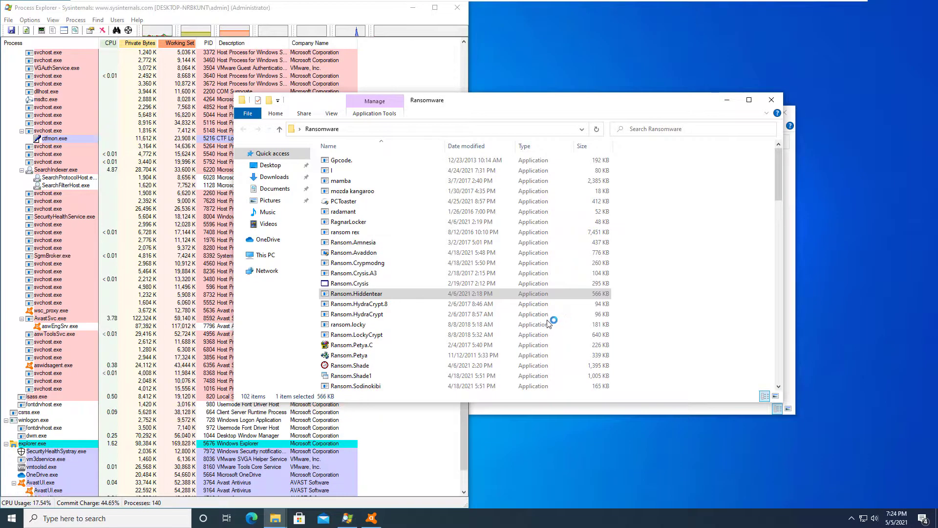
click(580, 259)
right_click(561, 292)
click(577, 69)
click(579, 259)
right_click(561, 293)
click(592, 77)
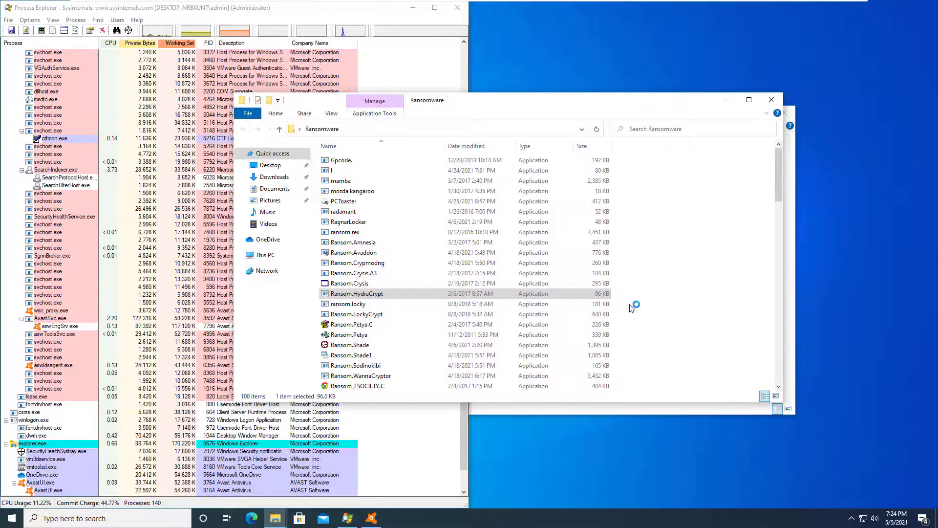
Run the Ransom.HydraCrypt and Ransom.LockyCrypt samples with elevated rights and dismiss the error dialogs.
click(600, 259)
right_click(396, 304)
click(454, 323)
click(529, 329)
click(579, 259)
Run the Ransom.Petya.C and Ransom.Petya samples, allowing them to make changes to the device.
double_click(488, 304)
click(520, 327)
right_click(584, 303)
click(616, 90)
click(462, 325)
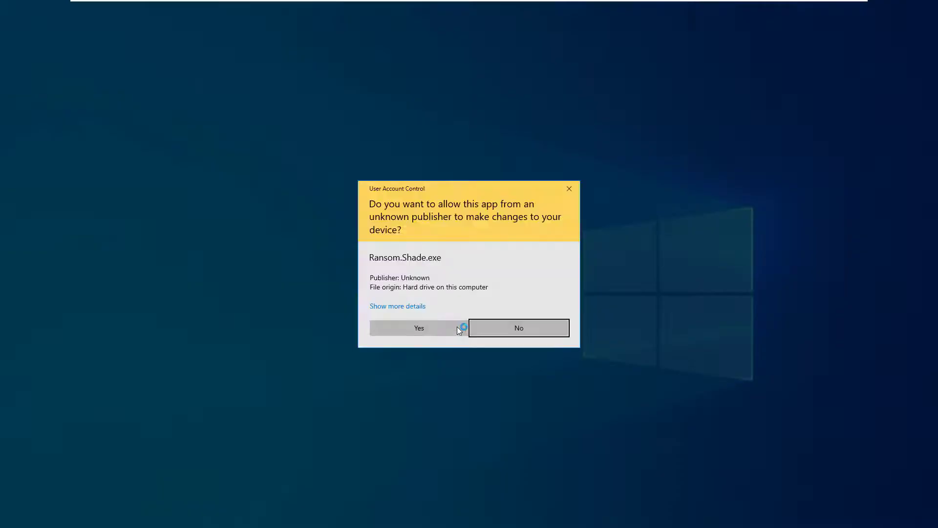
Run the Ransom.Shade and Ransom_FSOCIETY.C samples, approving the elevation requests.
click(456, 326)
click(572, 264)
right_click(509, 253)
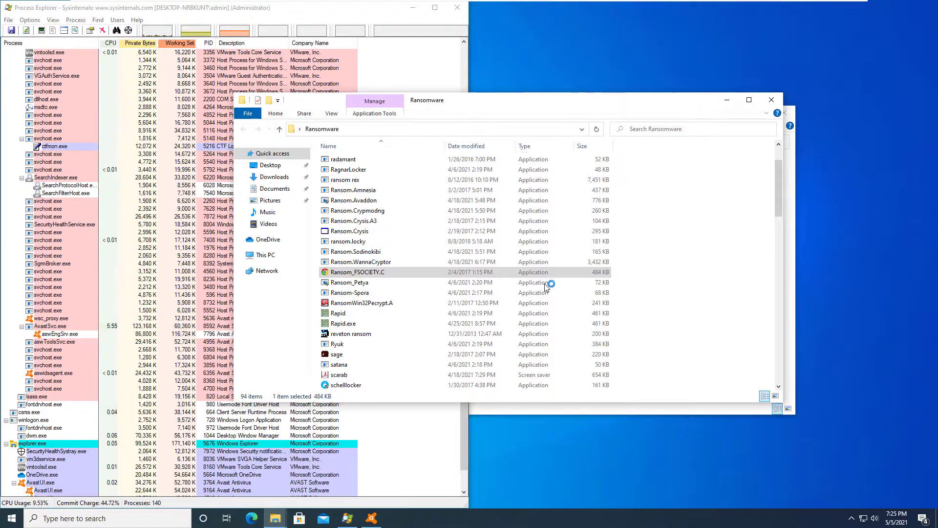
double_click(533, 271)
click(461, 327)
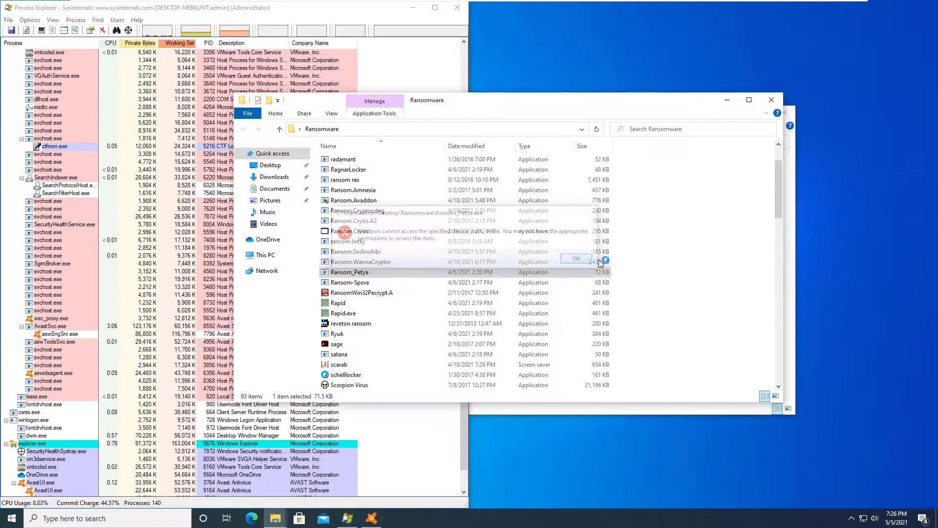
Close the Ransom_Petya error and run the Ransom.WannaCryptor and Ransom-Spora samples as administrator.
click(578, 259)
right_click(575, 262)
click(611, 277)
click(462, 326)
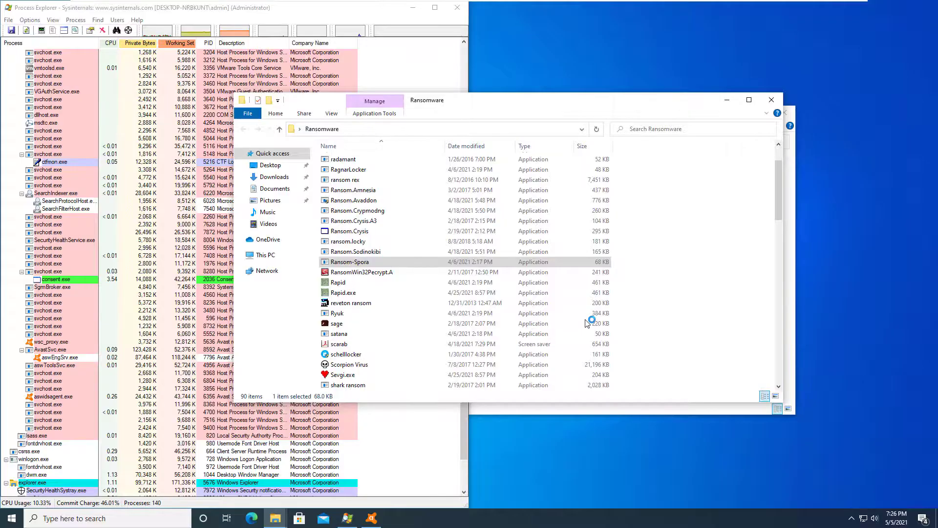
right_click(518, 264)
click(542, 279)
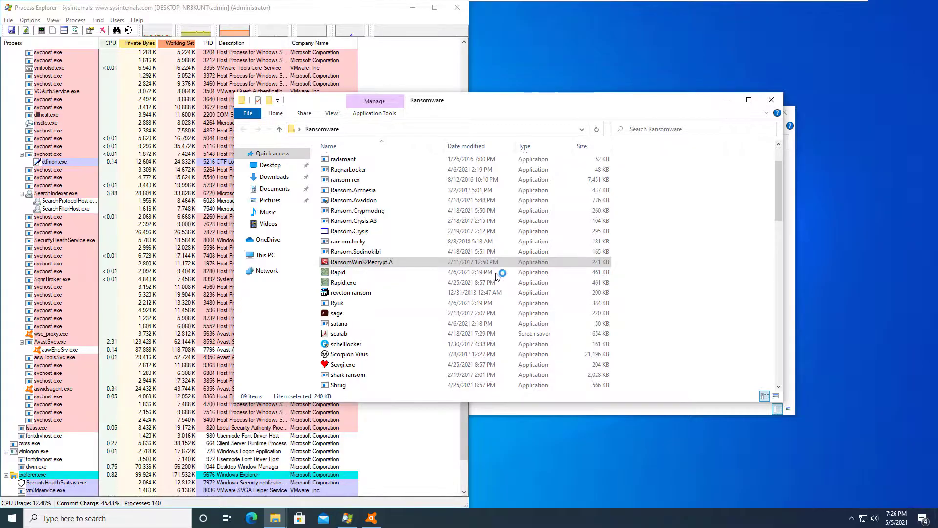
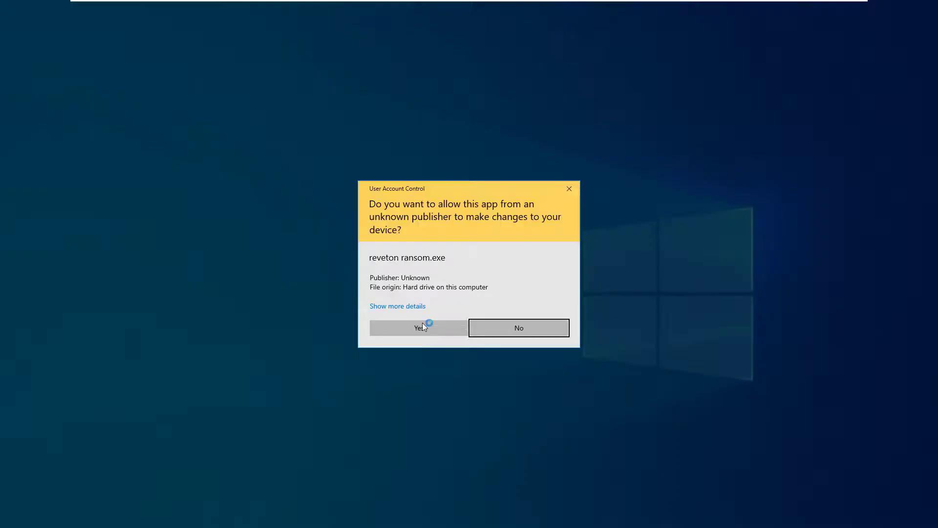
Run the reveton ransom and scarab samples from the Ransomware folder and dismiss the access error.
right_click(397, 274)
click(417, 243)
key(Return)
right_click(487, 276)
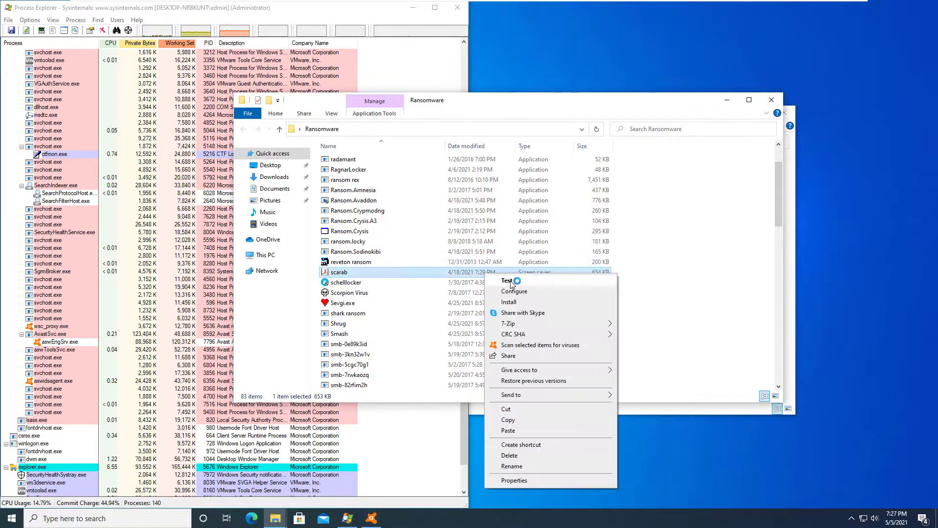
click(503, 281)
click(573, 259)
Run the Scorpion Virus and Sevgi.exe samples as administrator.
right_click(500, 273)
click(566, 58)
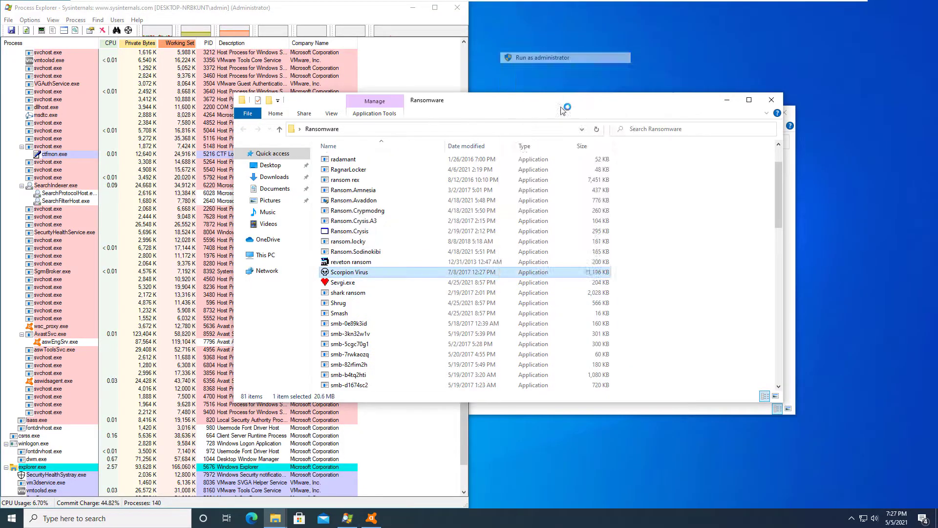
right_click(497, 272)
click(528, 286)
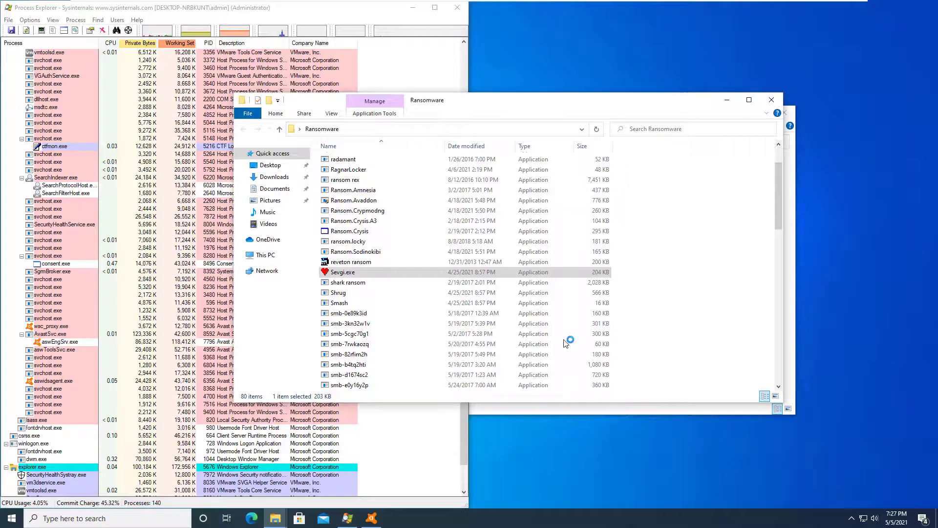
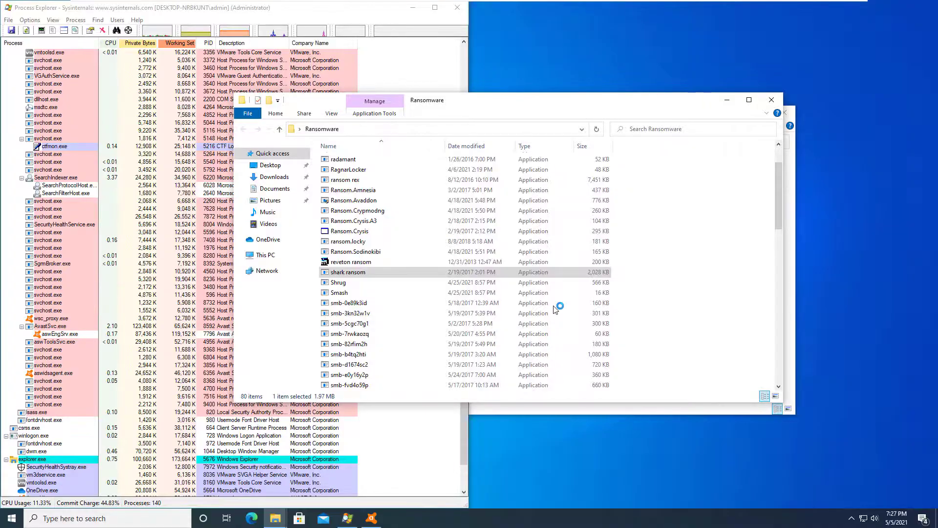
Dismiss the access error and run the Smash sample as administrator.
click(578, 258)
right_click(442, 282)
click(513, 60)
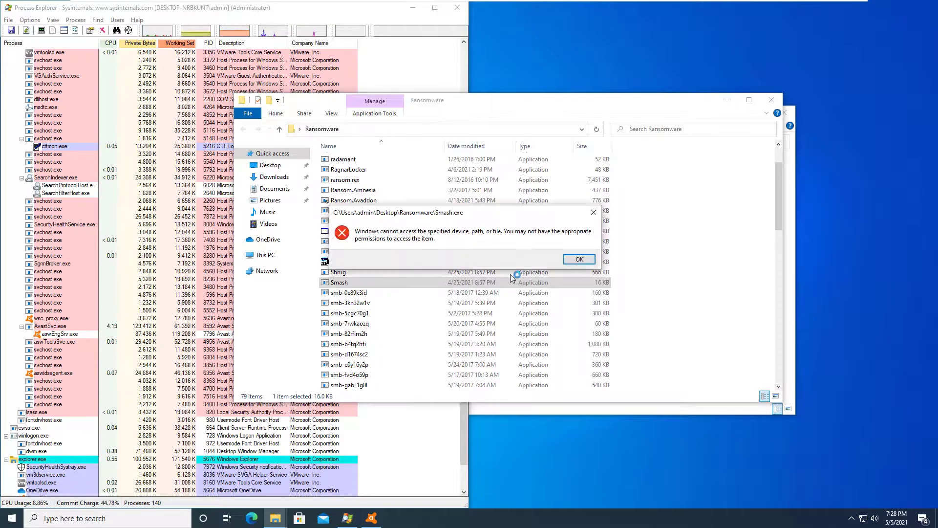
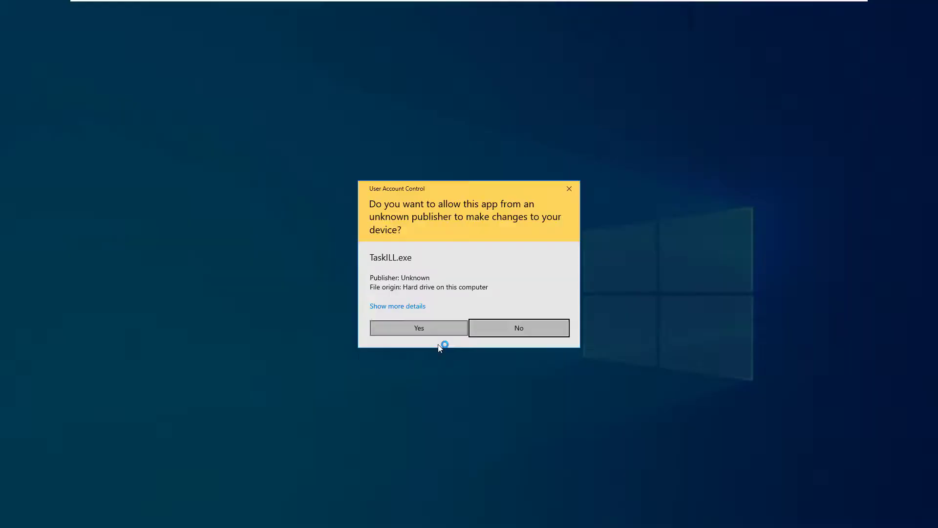
Run the sureransom and TeslaCrypt.A samples as administrator, closing the error dialogs.
right_click(578, 282)
click(606, 62)
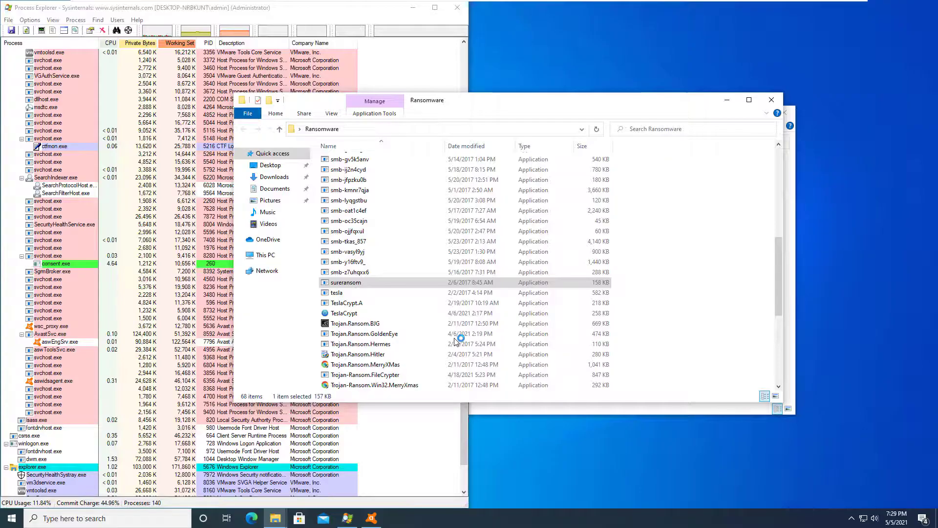
click(576, 376)
right_click(606, 293)
click(640, 77)
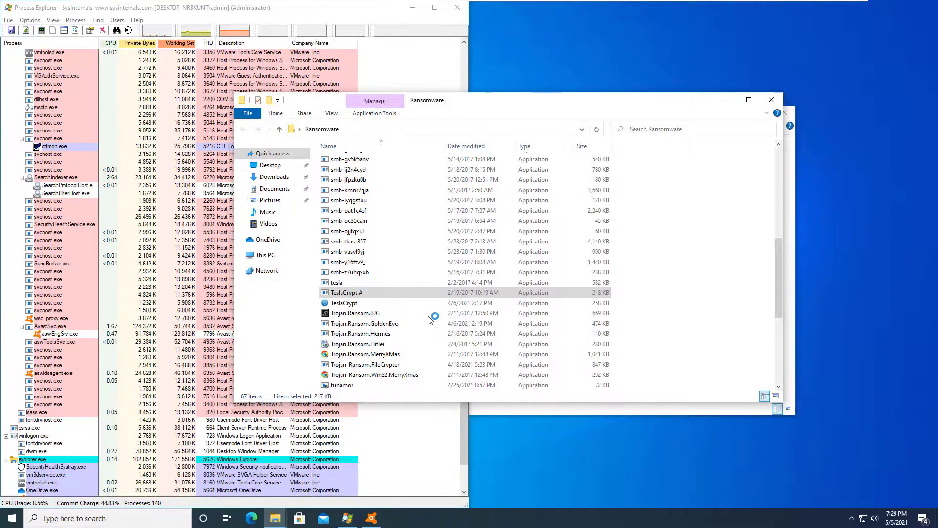
click(596, 255)
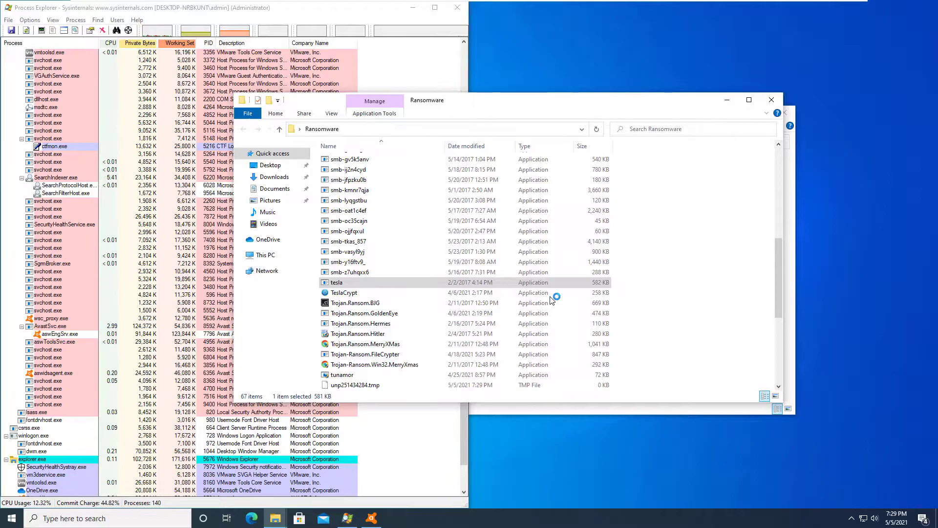
Run the TeslaCrypt and Trojan.Ransom.BJG samples with elevated rights and dismiss the error dialog.
right_click(584, 283)
click(628, 63)
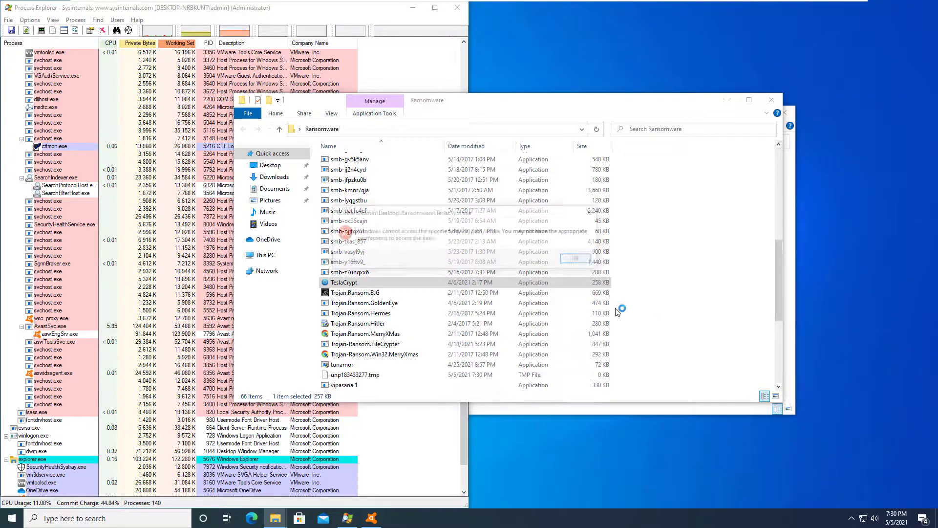
right_click(586, 281)
click(410, 326)
click(630, 260)
Run the Trojan.Ransom.GoldenEye and Trojan.Ransom.Hermes samples as administrator.
right_click(510, 281)
click(552, 61)
right_click(582, 282)
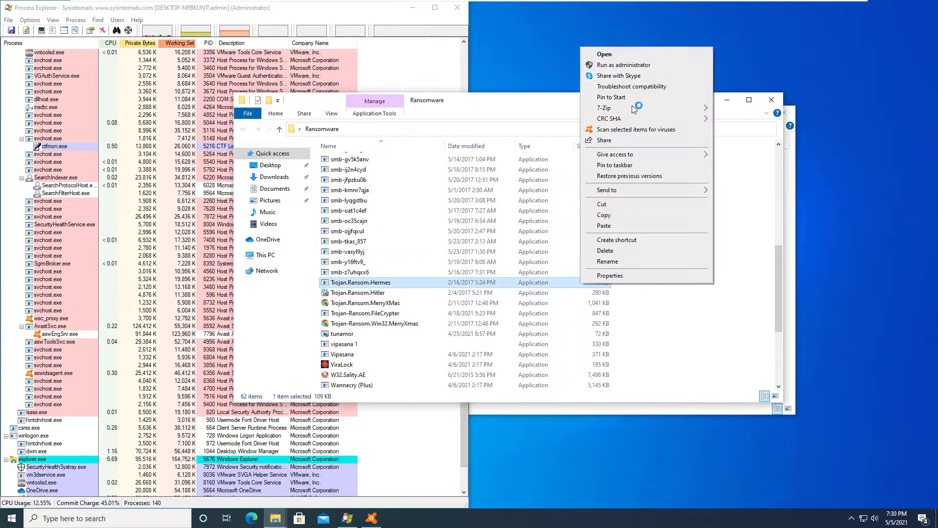
click(442, 293)
click(549, 323)
Run the Trojan-Ransom.Win32.MerryXmas sample as administrator and approve its elevation request.
right_click(531, 282)
click(552, 63)
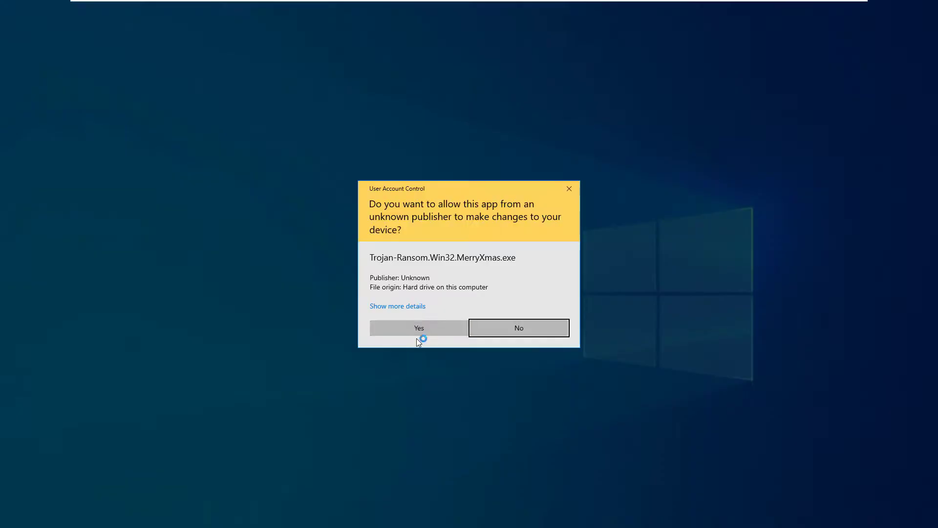
click(415, 332)
Run the vipasana 1 sample and the next sample in the list as administrator.
right_click(482, 283)
click(552, 64)
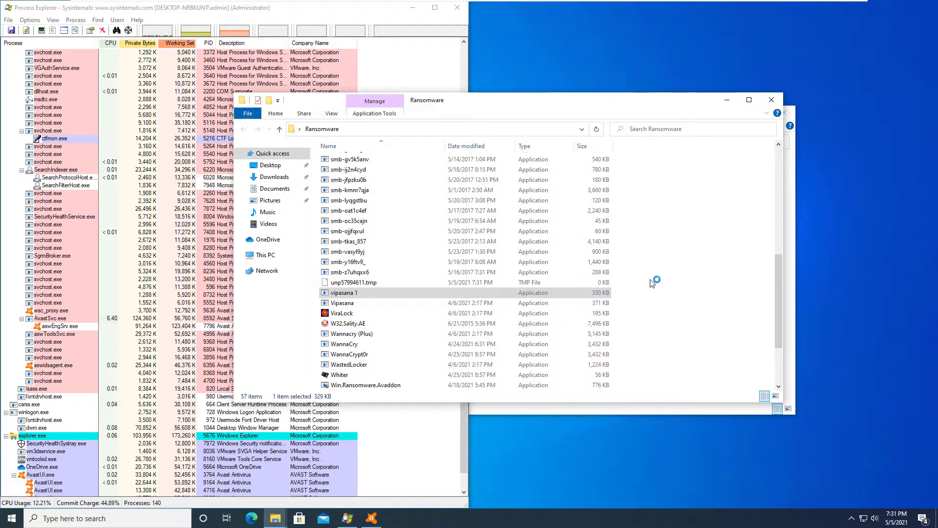
right_click(542, 292)
click(553, 64)
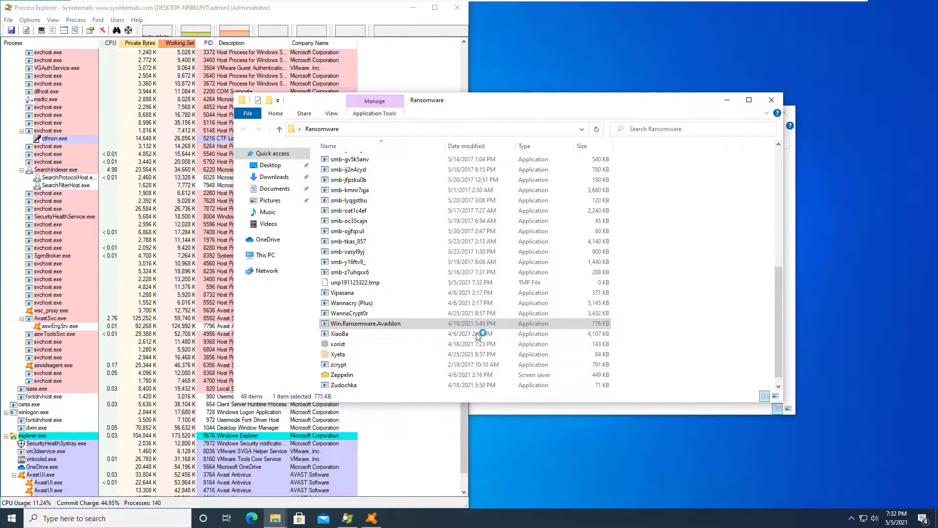
Run the xorist, Vipasana and smb-kmnr7qja samples with elevated rights.
right_click(410, 344)
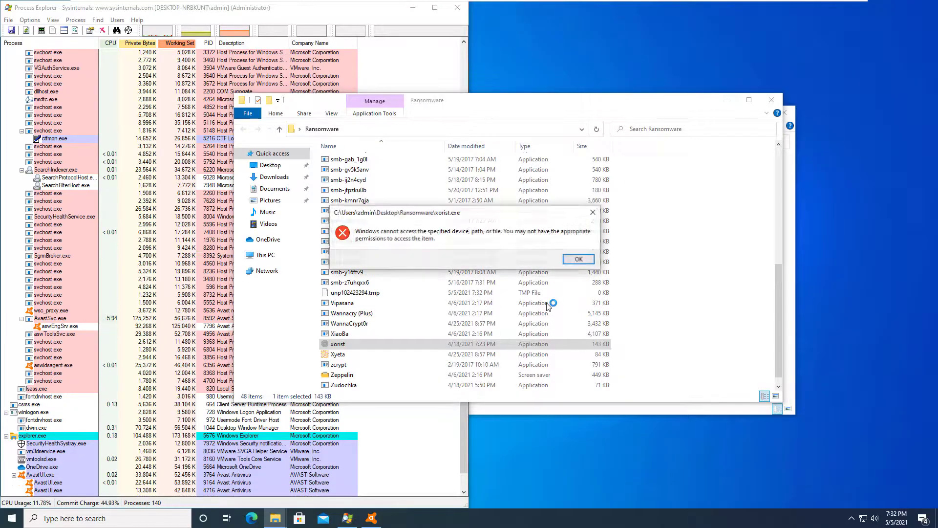
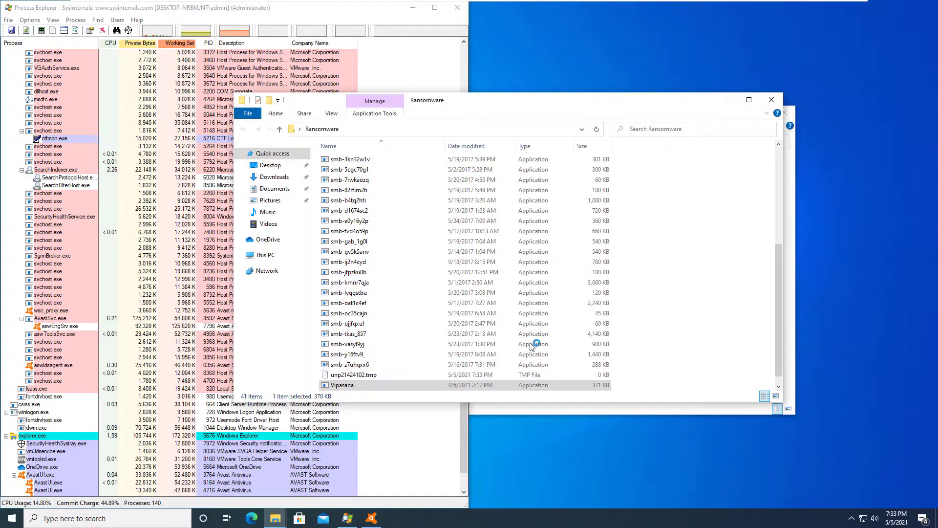
right_click(534, 384)
right_click(430, 292)
click(488, 69)
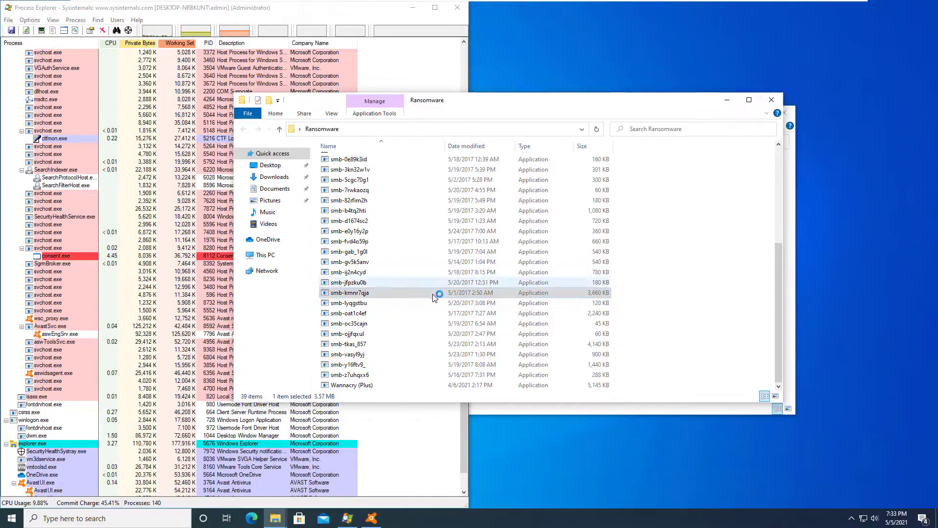
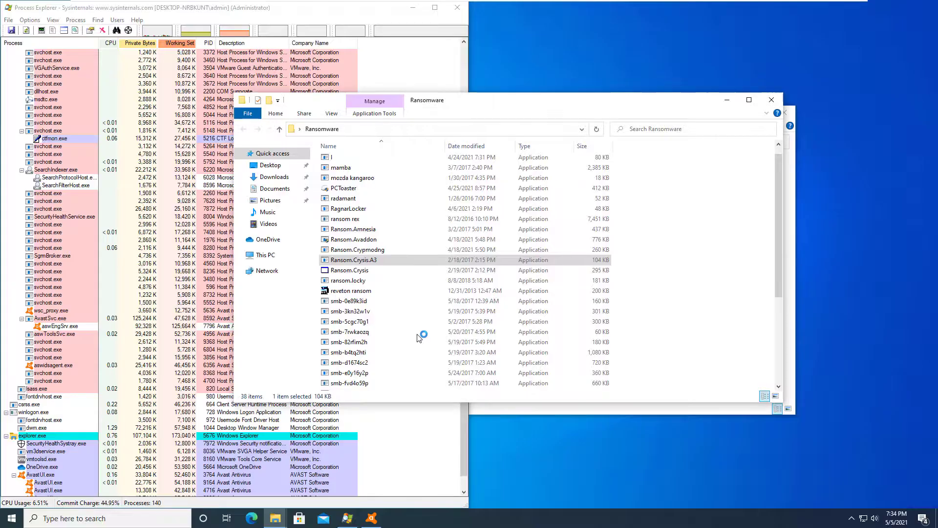
Run the Ransom.Crysis and Ransom.Crypmodng samples from the upper part of the file list.
right_click(452, 260)
click(470, 204)
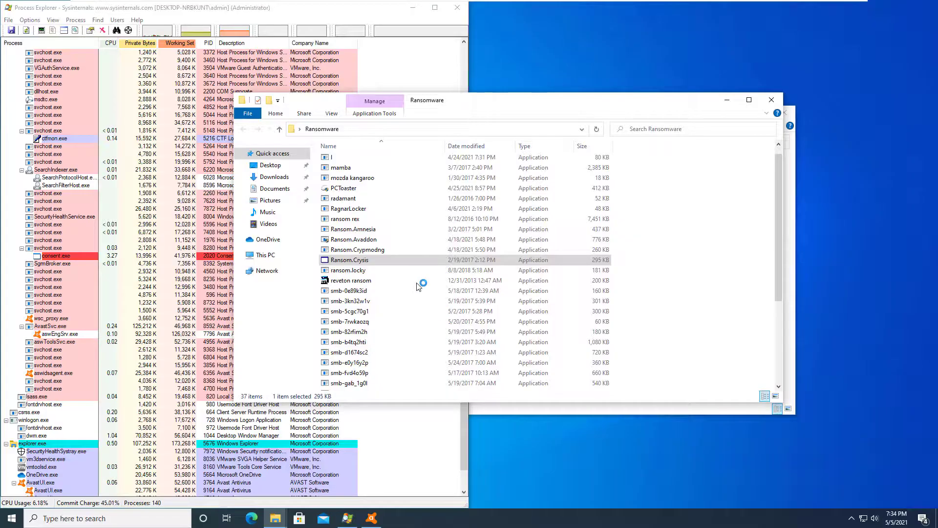
right_click(416, 250)
click(426, 256)
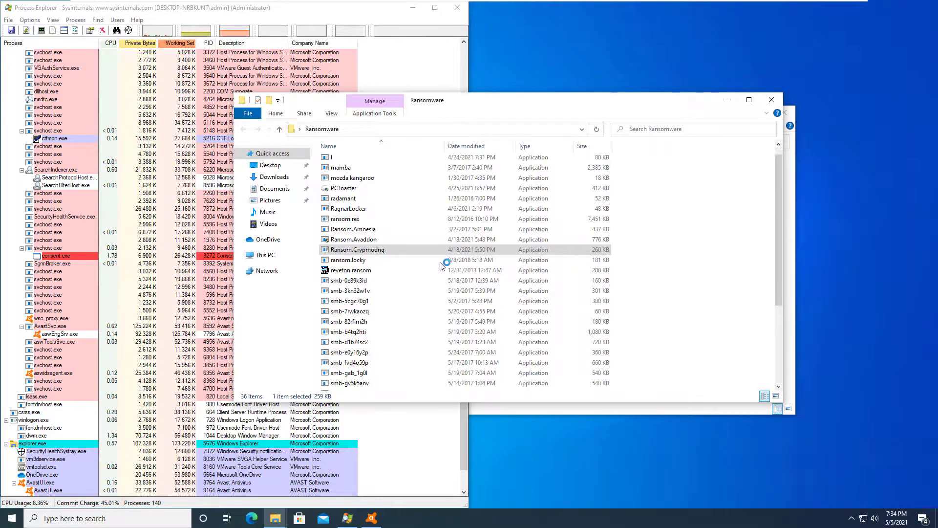
Run the Ransom.Avaddon and ransom rex samples.
right_click(481, 240)
click(496, 247)
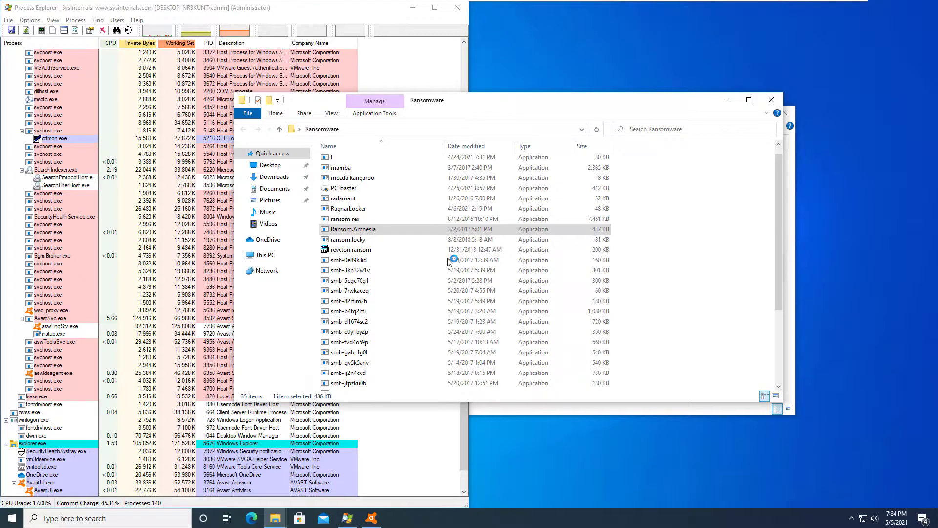
right_click(443, 220)
click(454, 226)
Close the sample folder window and scan the whole Ransomware folder on the desktop with Avast.
click(771, 100)
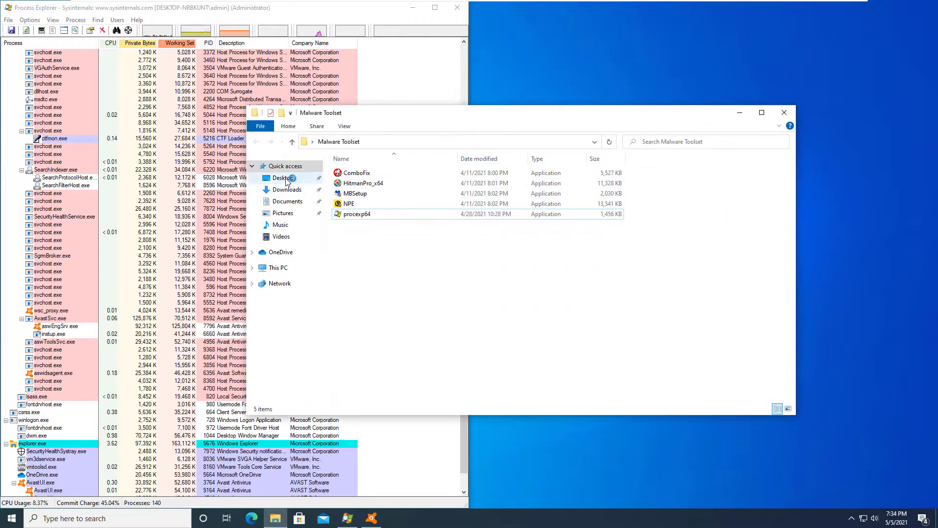
click(283, 178)
right_click(415, 188)
click(449, 276)
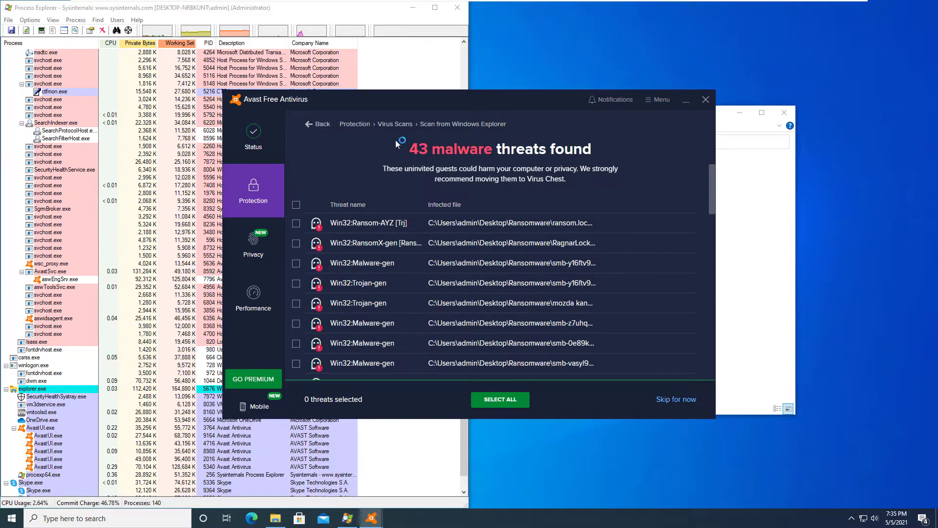
Select all malware threats in the Avast scan results and resolve them.
click(525, 402)
scroll(432, 315, down, 5)
scroll(432, 316, up, 5)
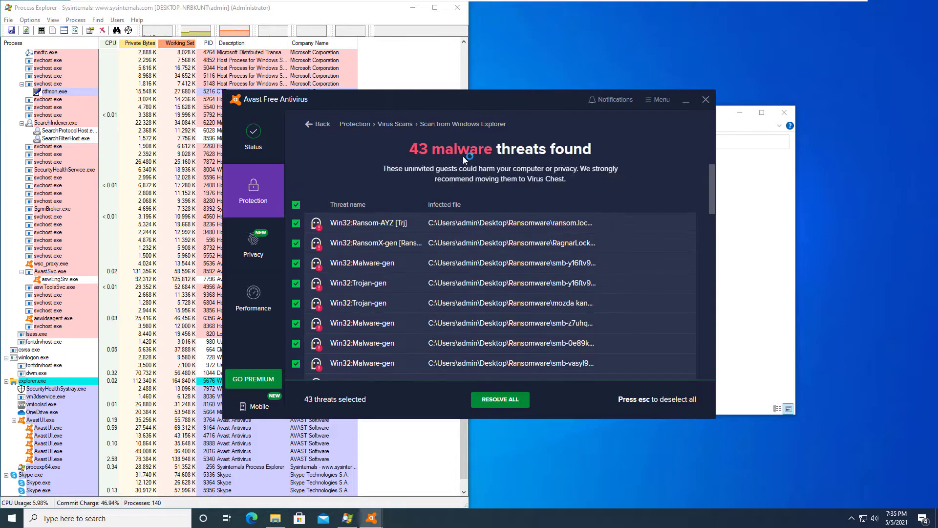
click(508, 398)
click(509, 399)
Return to File Explorer, check the Documents folder and open the Ransomware folder on the desktop.
click(748, 274)
click(288, 201)
click(286, 179)
double_click(414, 189)
right_click(438, 264)
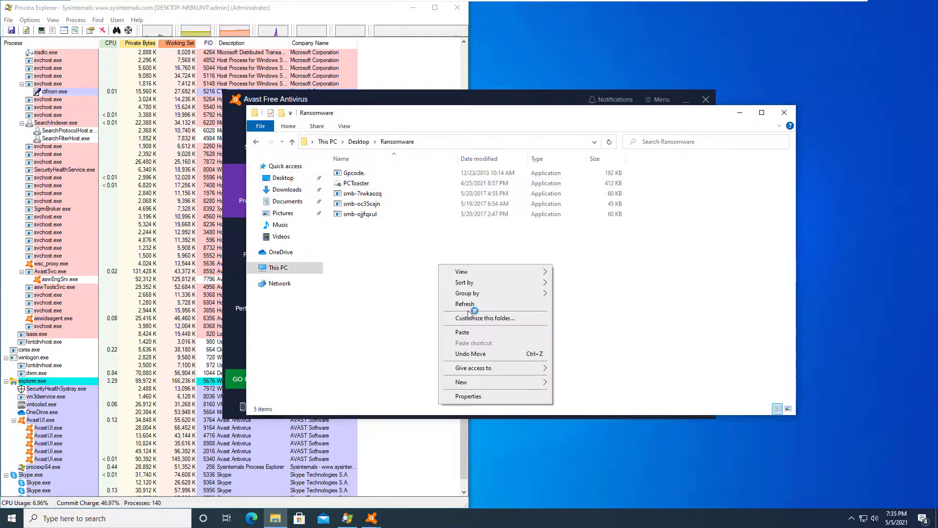
Select all remaining samples in the Ransomware folder and scan them for viruses.
drag(430, 270, 360, 173)
right_click(360, 173)
click(393, 223)
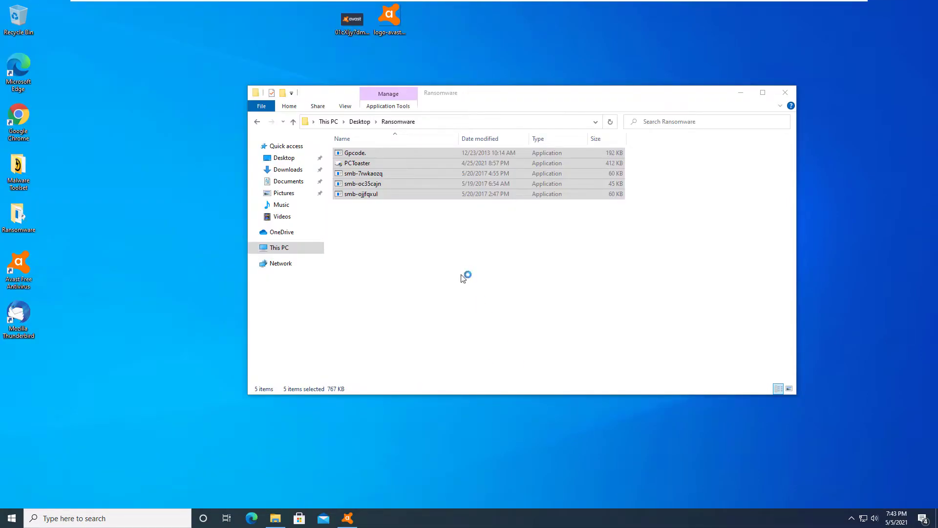
Review the samples left in the Ransomware folder and close its window.
click(414, 223)
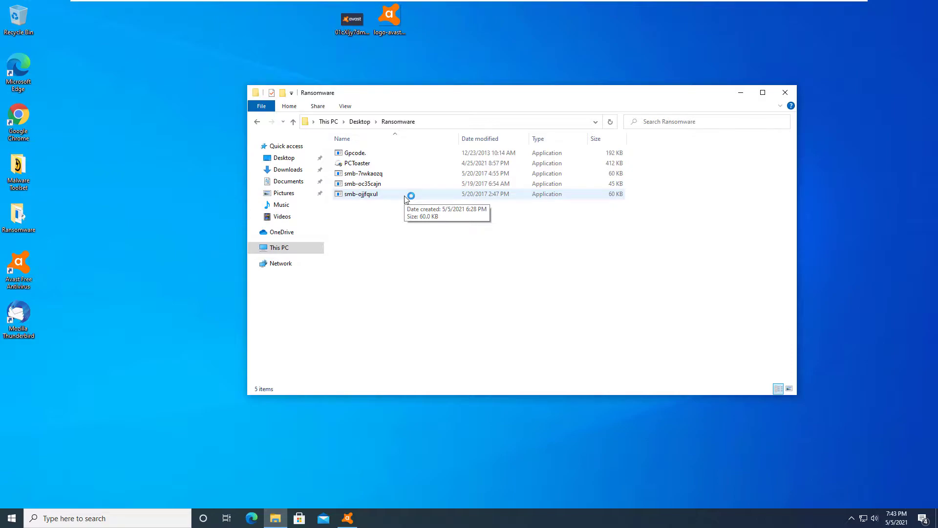
drag(371, 214, 372, 149)
click(371, 218)
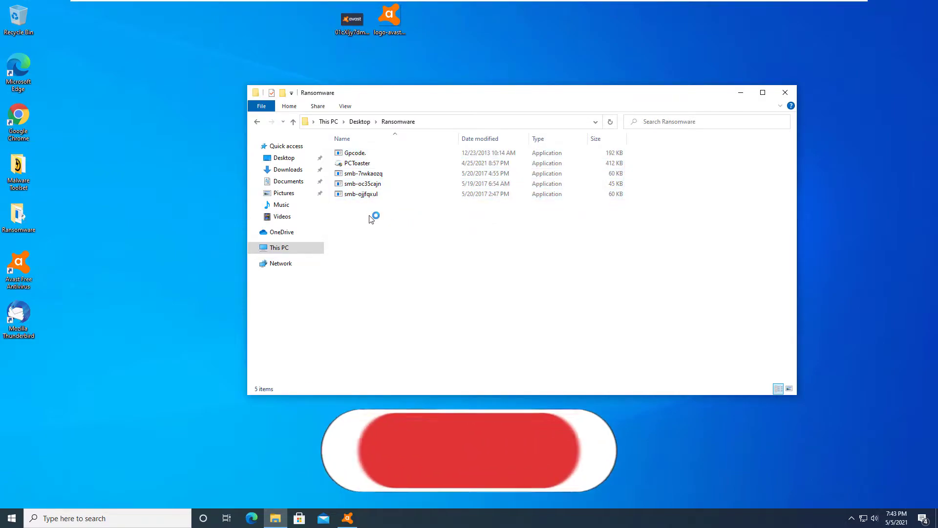
click(785, 93)
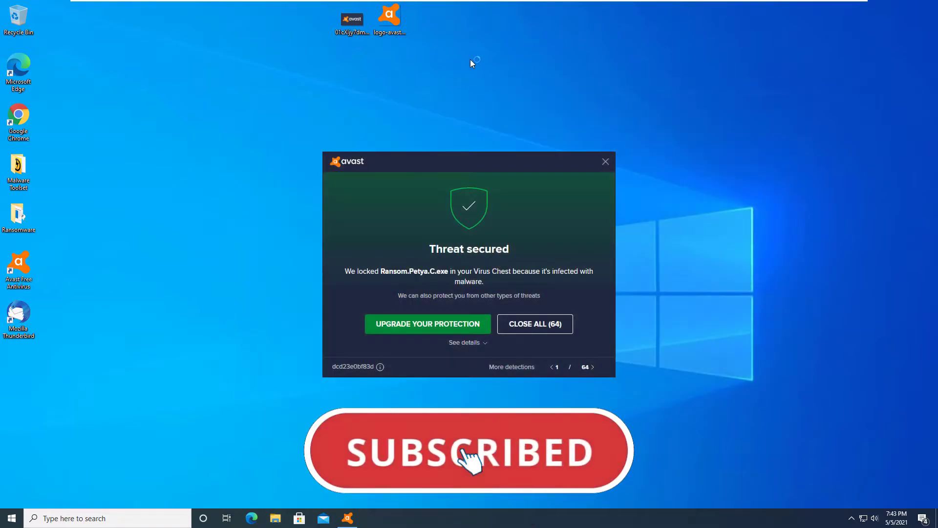
Close all of Avast's secured-threat alerts and open Avast Free Antivirus from the desktop.
click(529, 322)
double_click(20, 262)
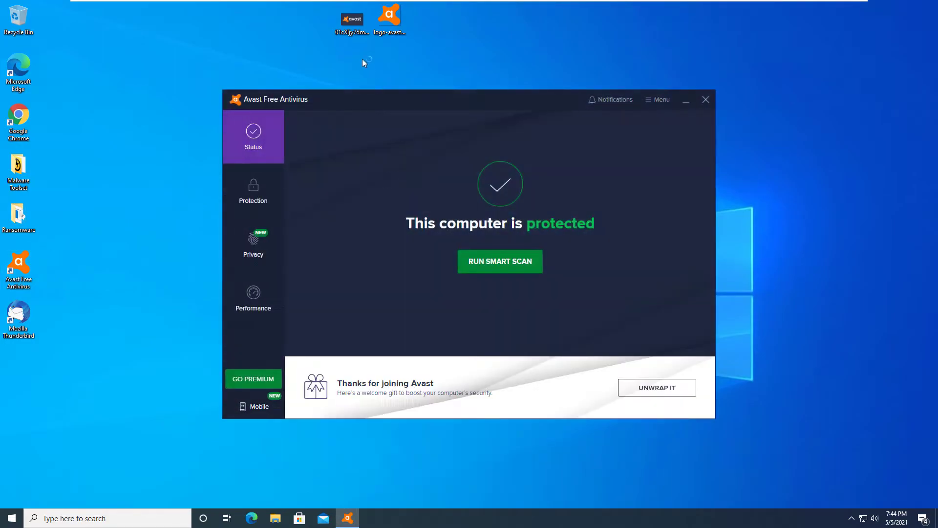
Check the Avast logo image and the Documents folder for ransomware damage, closing both windows when done.
double_click(393, 20)
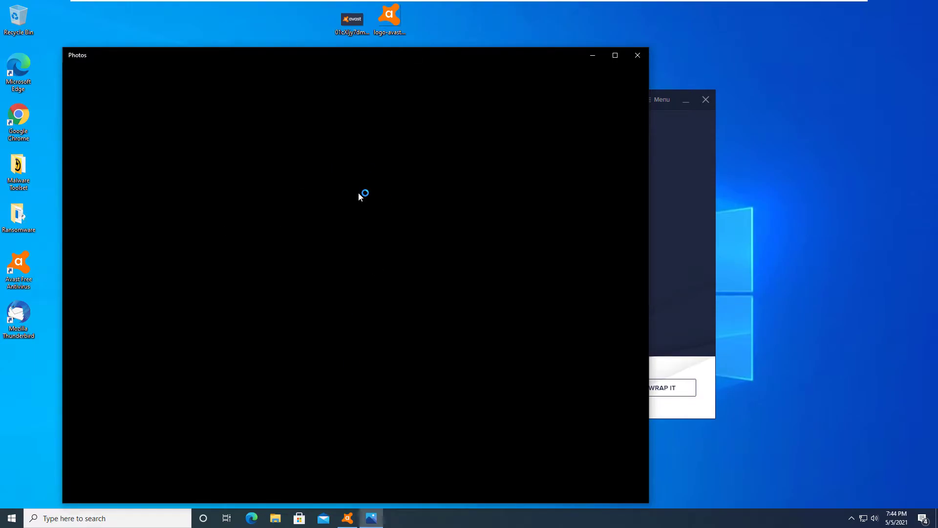
click(275, 518)
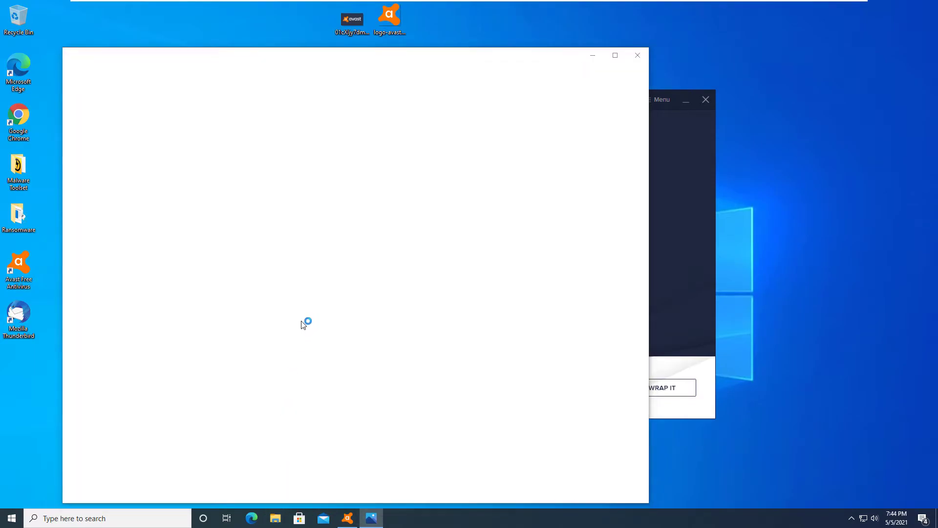
click(288, 181)
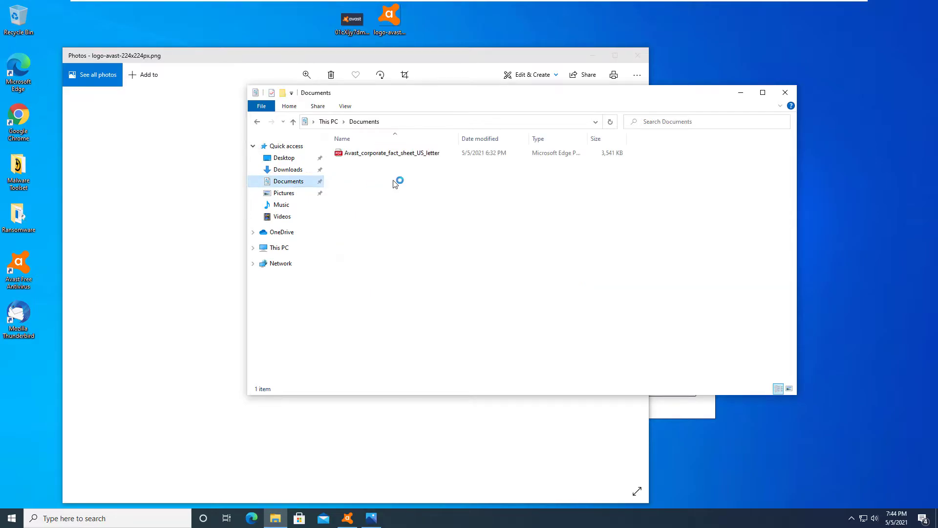
click(785, 93)
click(637, 56)
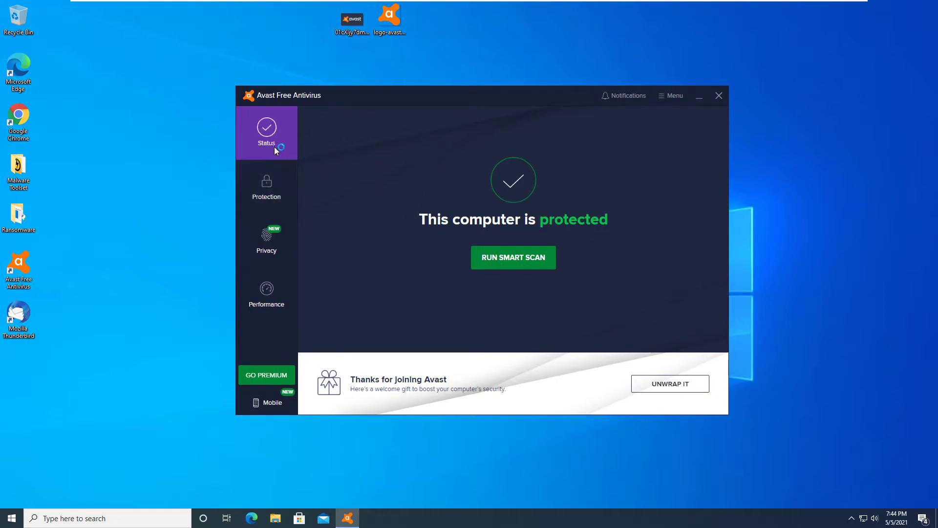
Run a full virus scan of the PC in Avast, dismiss its results and close the antivirus window.
click(271, 176)
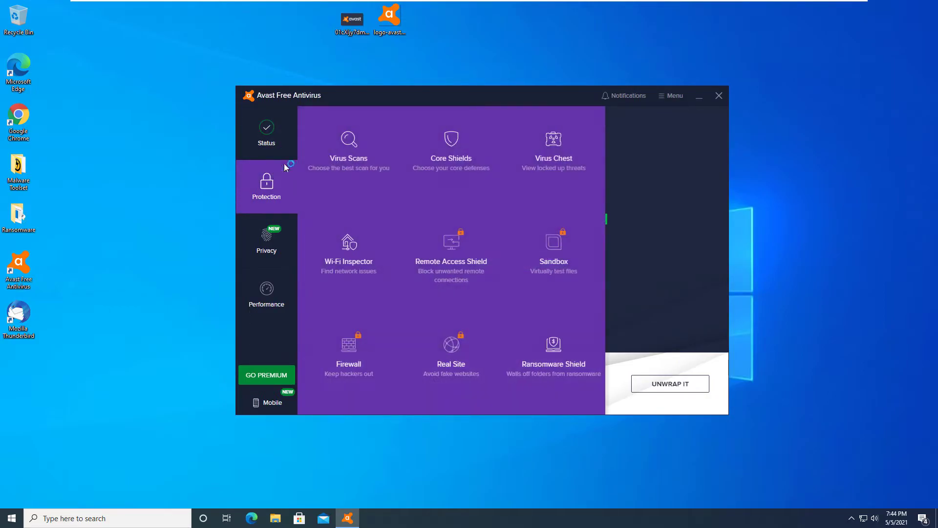
click(347, 144)
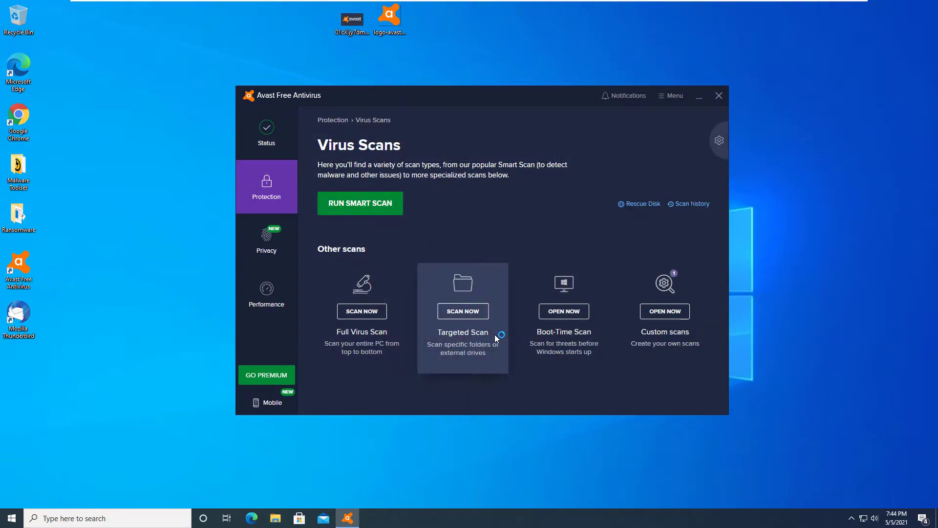
click(367, 312)
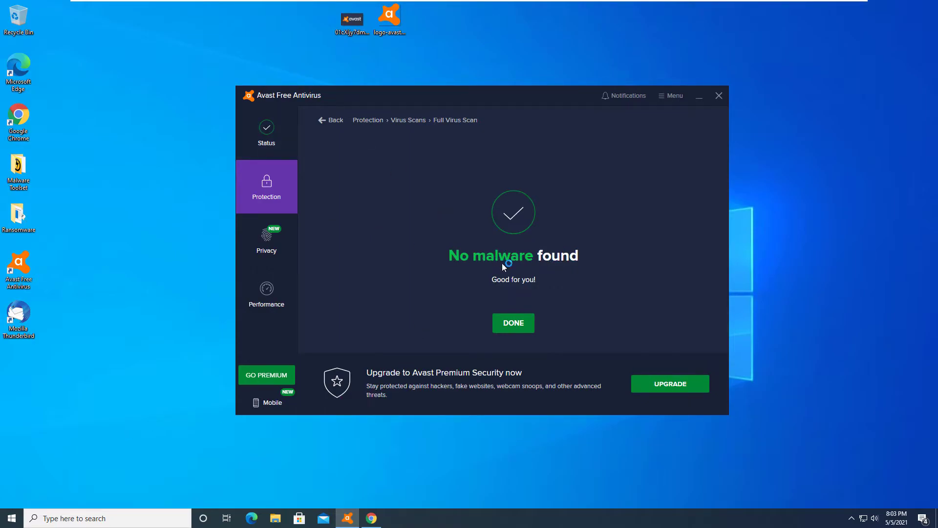
click(523, 316)
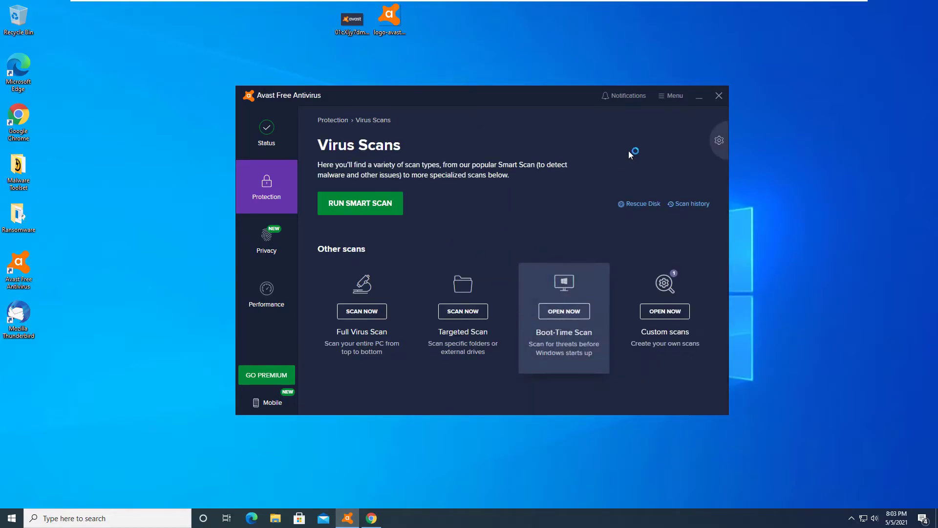
click(719, 96)
Launch the Malwarebytes setup from the Malware Toolset folder, allow it to make changes and install it for a personal computer.
double_click(29, 172)
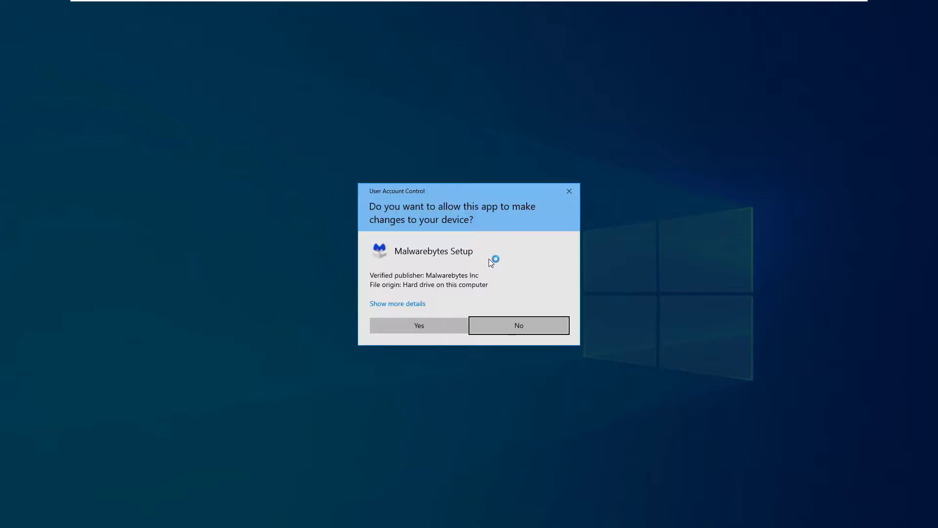
click(444, 321)
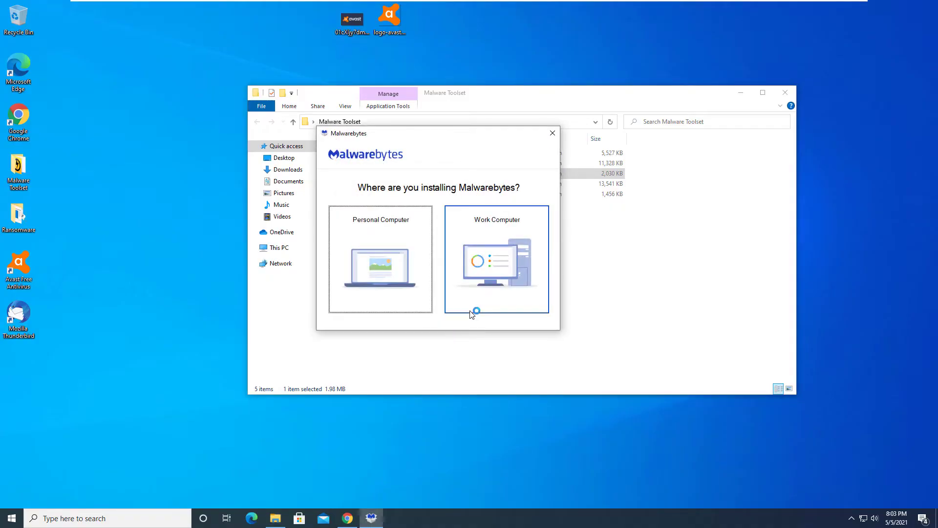
click(398, 277)
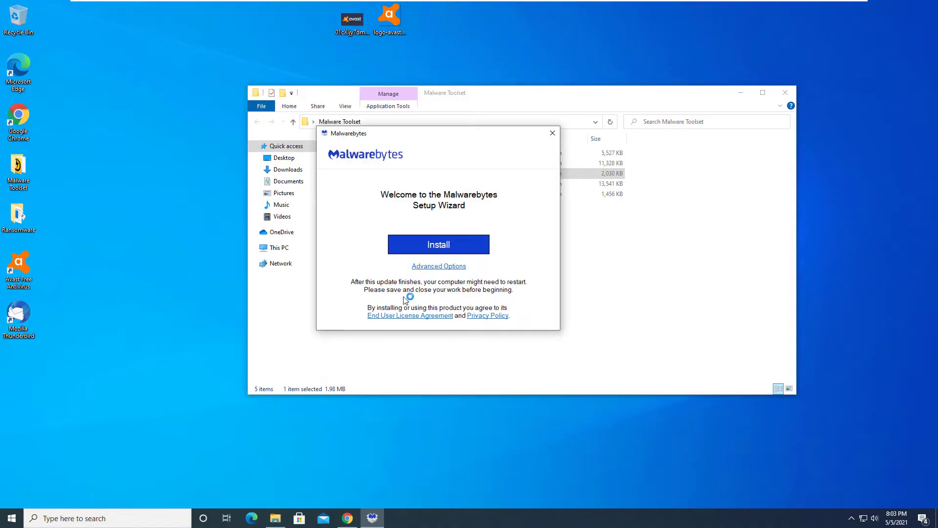
click(438, 246)
click(442, 279)
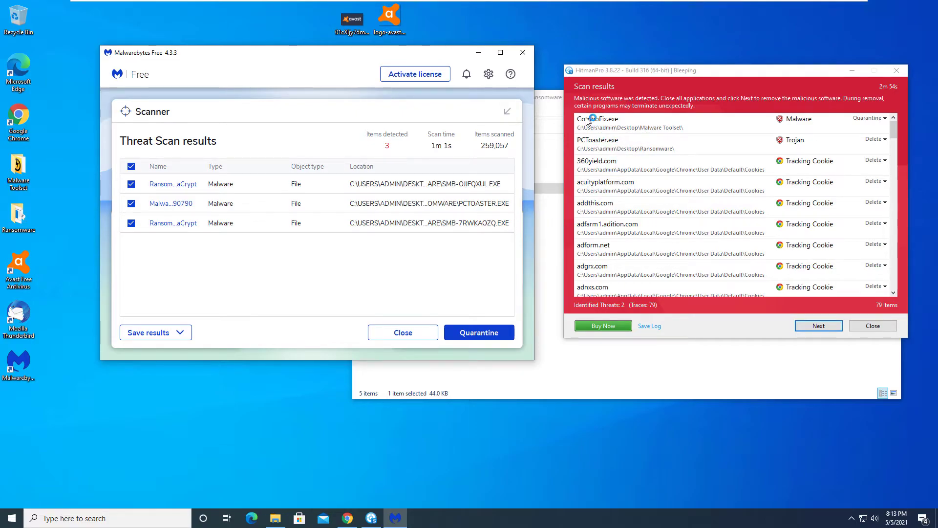
Close the HitmanPro and Malwarebytes scan results without removing anything and review the samples left in the Ransomware folder.
click(894, 73)
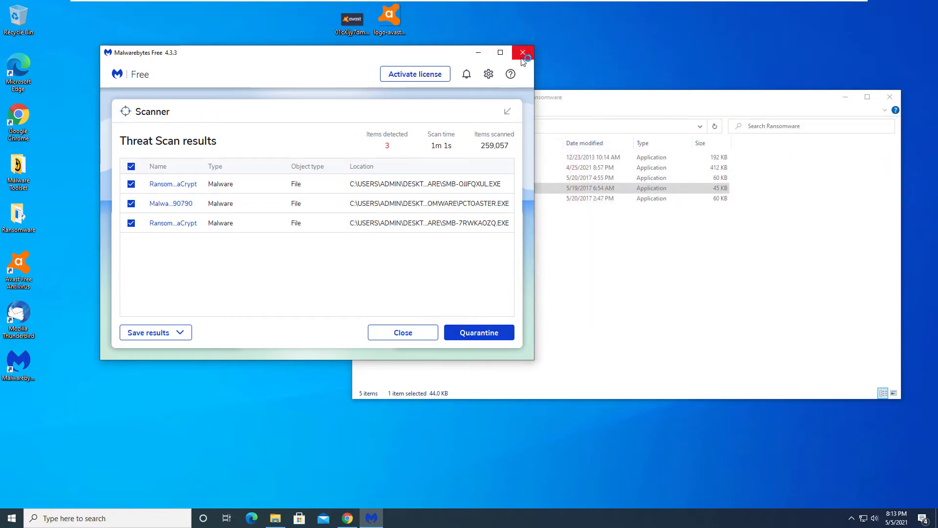
click(523, 54)
drag(479, 217, 486, 163)
click(489, 236)
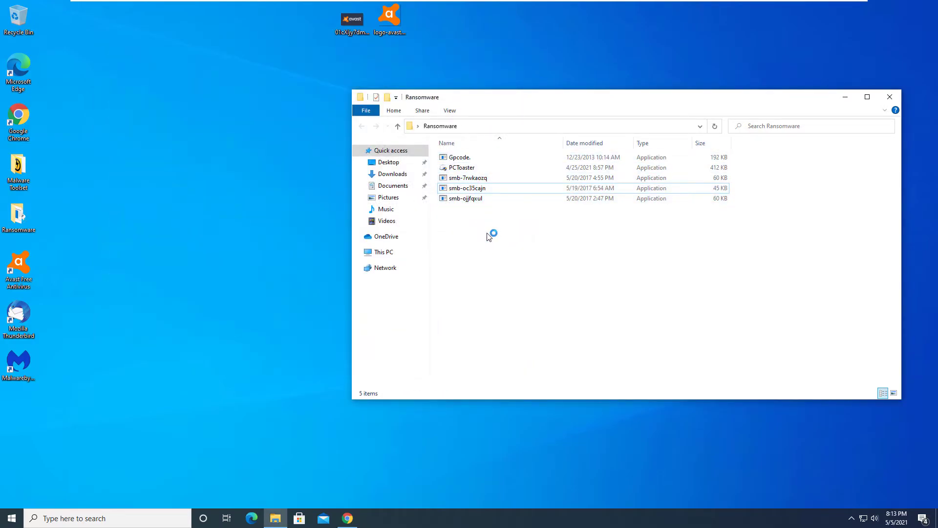
click(475, 189)
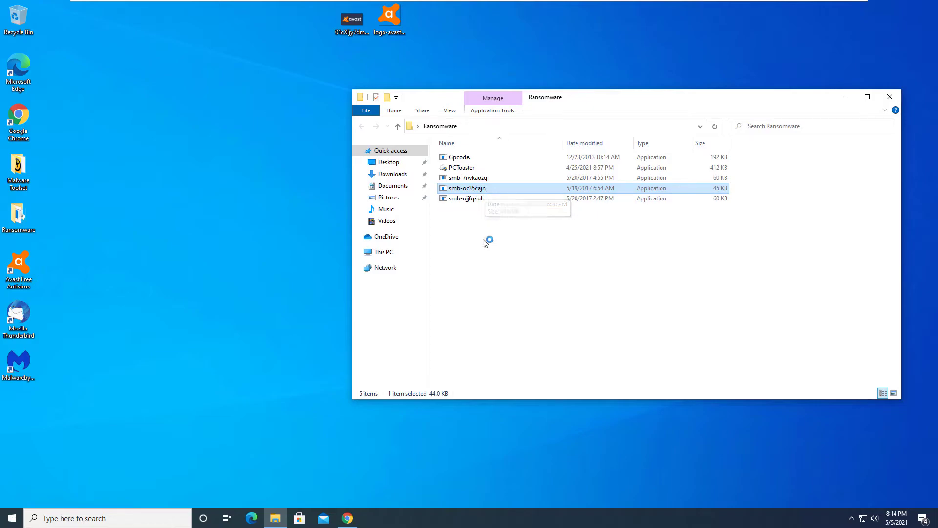
drag(512, 242, 467, 156)
click(471, 224)
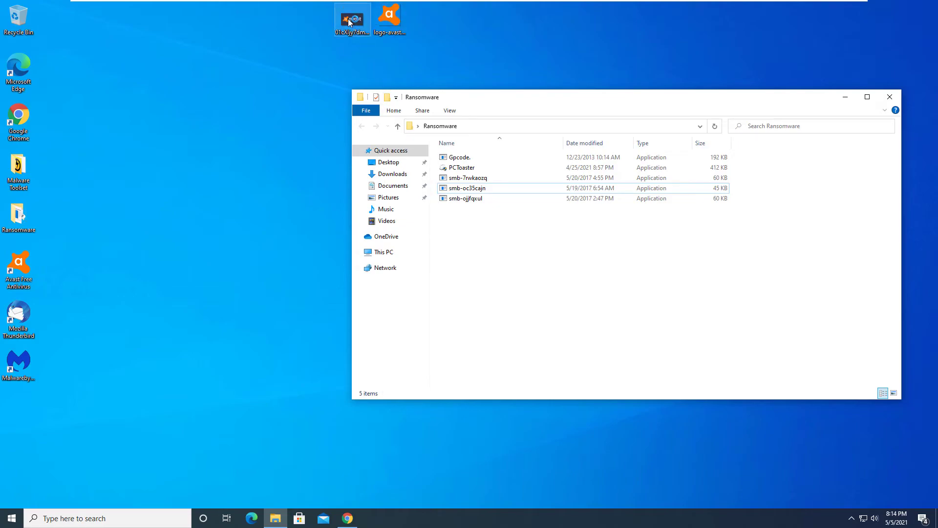
drag(489, 100, 430, 106)
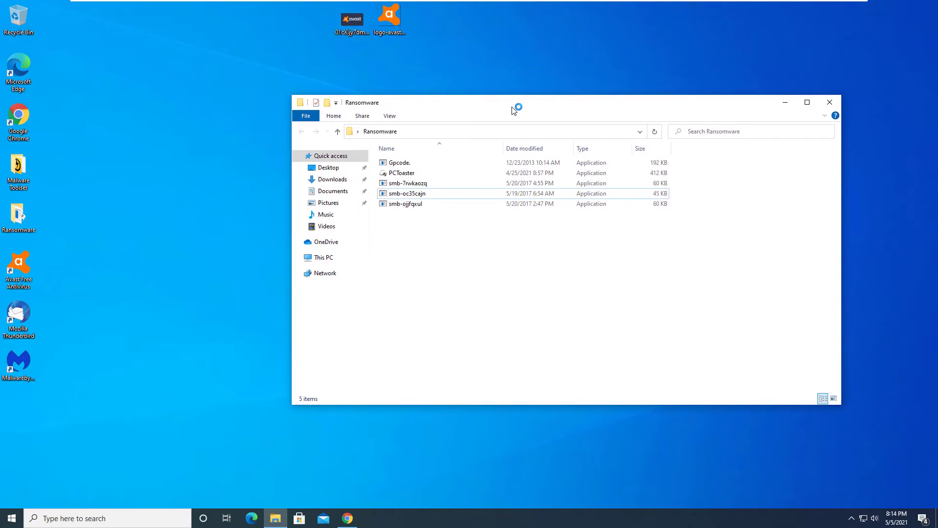